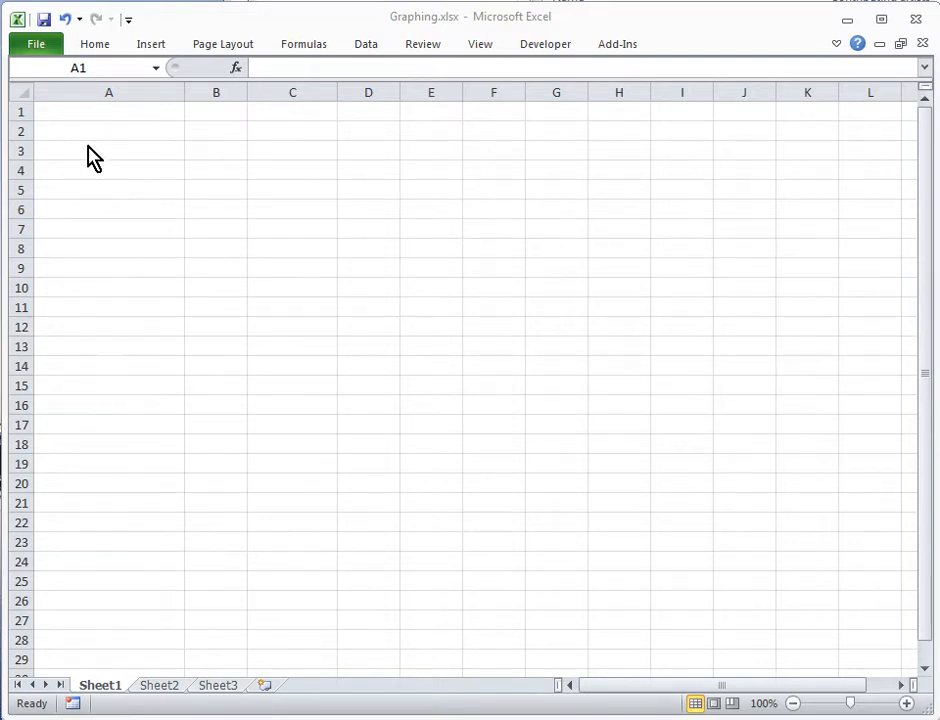
- Paste the copied Metal table with its Volume (cm³) and Mass (g) columns into the sheet starting at cell A1
{"action": "left_click", "coordinate": [48, 117]}
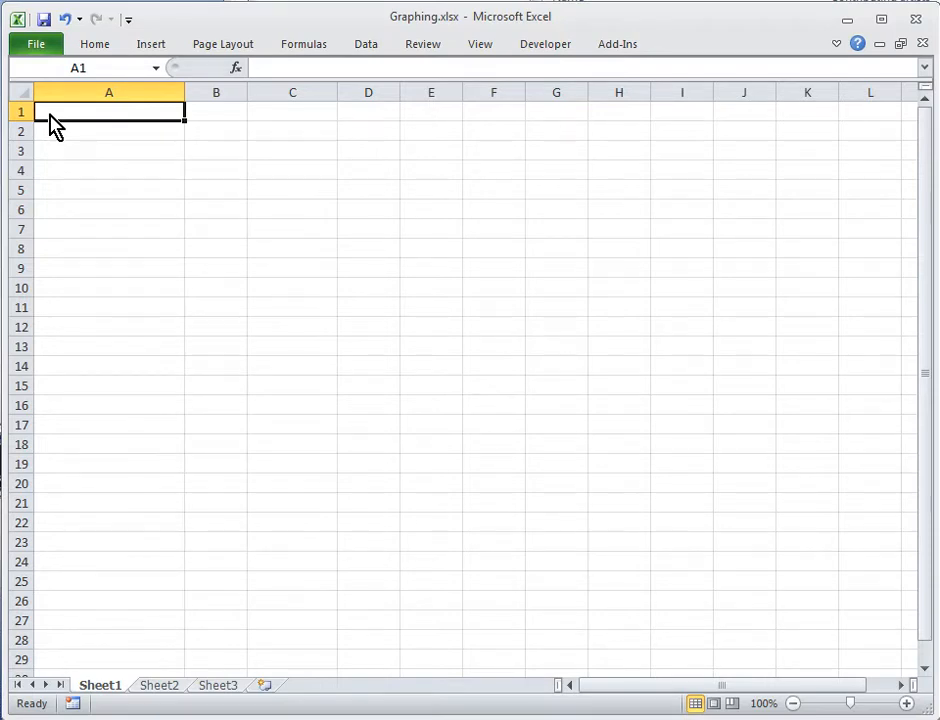
{"action": "key", "text": "ctrl+v"}
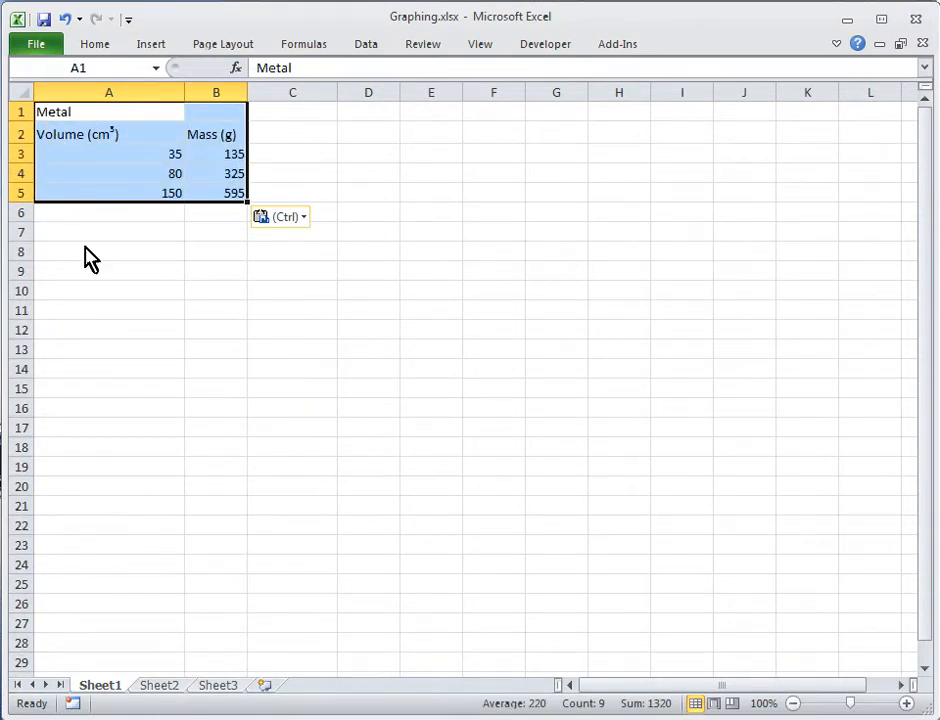
{"action": "left_click", "coordinate": [88, 254]}
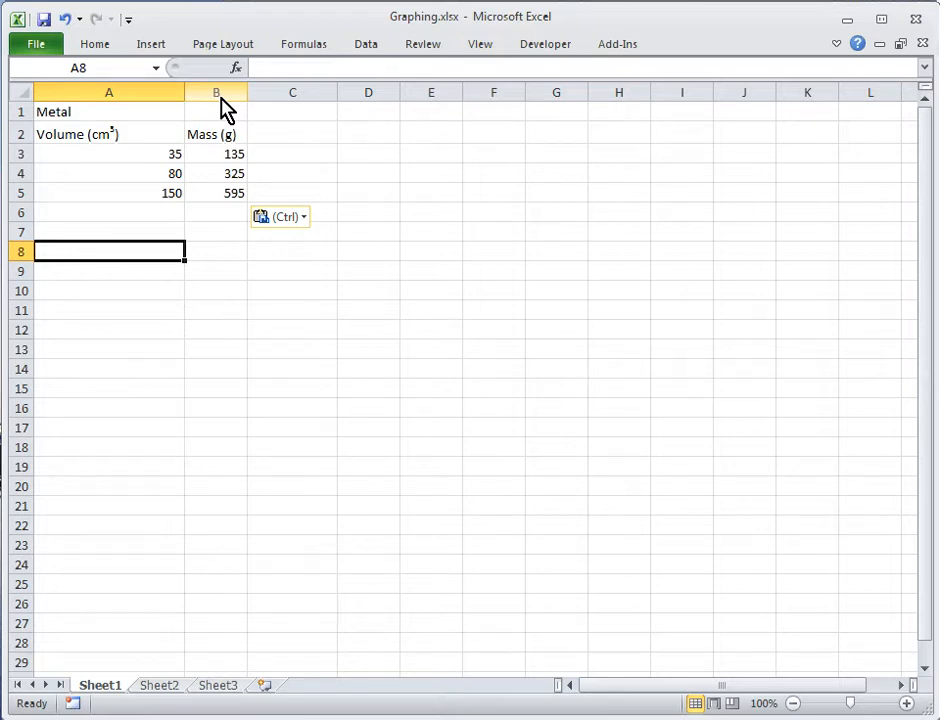
- Insert a markers-only scatter chart from the volume and mass values in A3:B5
{"action": "left_click", "coordinate": [68, 158]}
{"action": "left_click_drag", "start_coordinate": [68, 156], "coordinate": [214, 212]}
{"action": "left_click", "coordinate": [146, 45]}
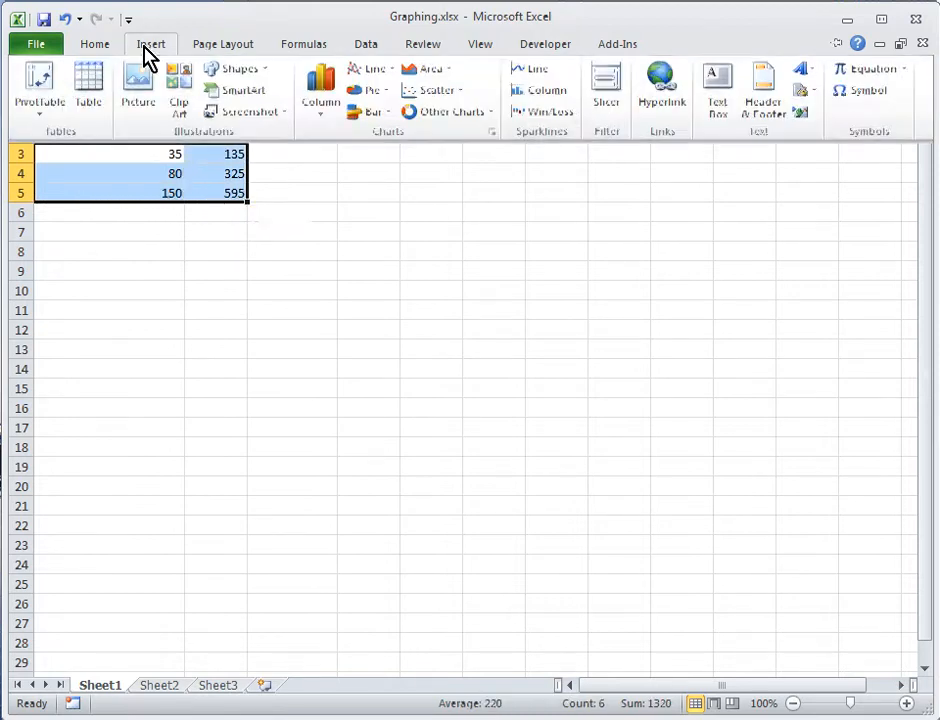
{"action": "left_click", "coordinate": [440, 97]}
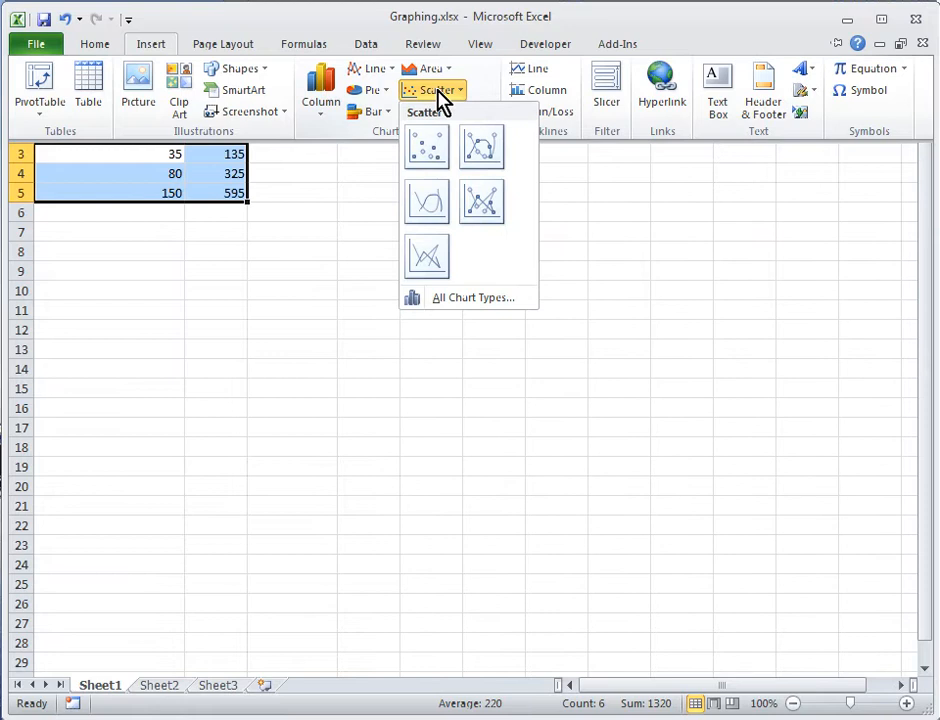
{"action": "left_click", "coordinate": [428, 158]}
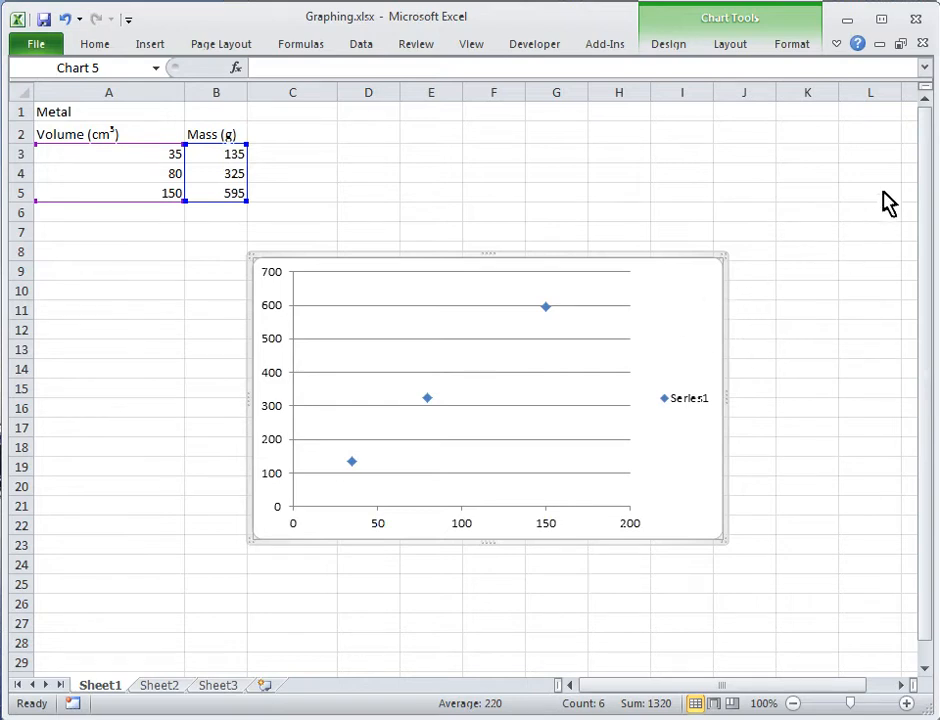
- Move the chart up beside the data table, spanning about columns E to L from row 1, and delete its horizontal gridlines
{"action": "left_click_drag", "start_coordinate": [885, 150], "coordinate": [890, 151]}
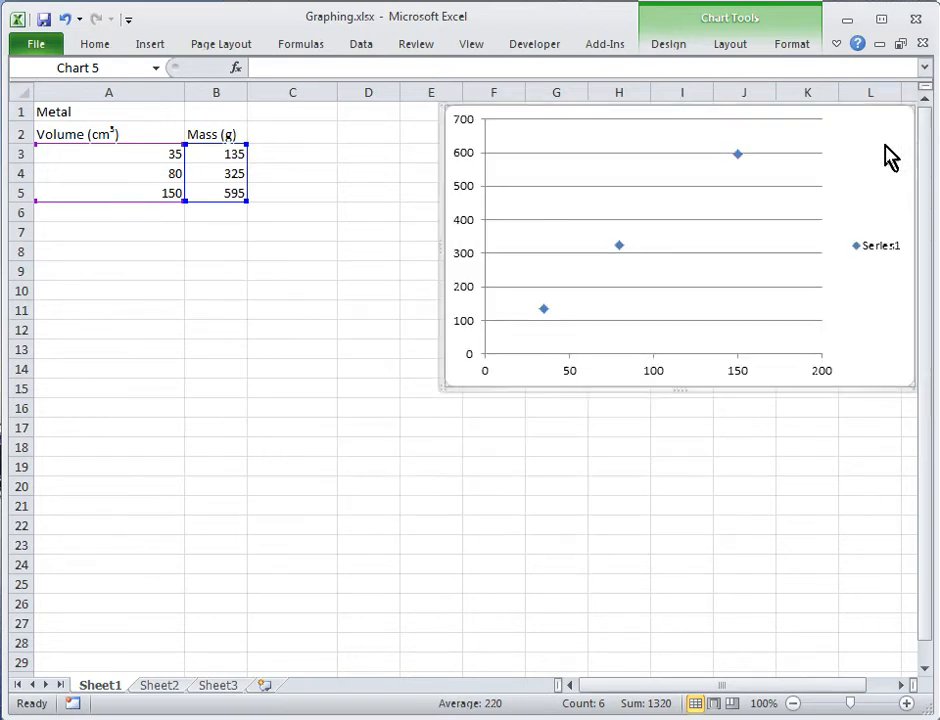
{"action": "left_click", "coordinate": [778, 220]}
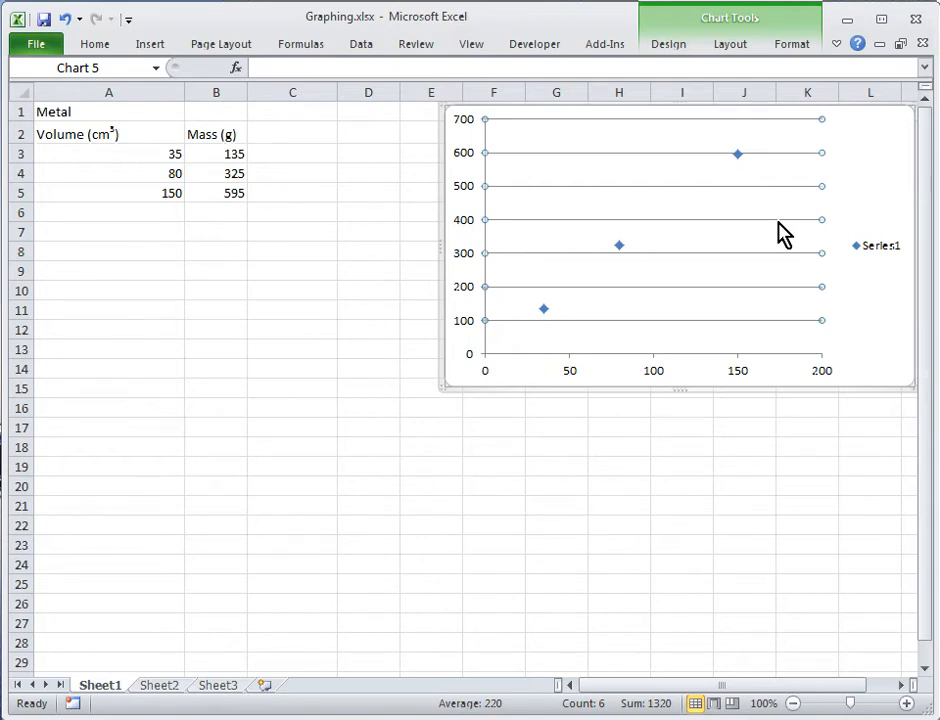
{"action": "key", "text": "Delete"}
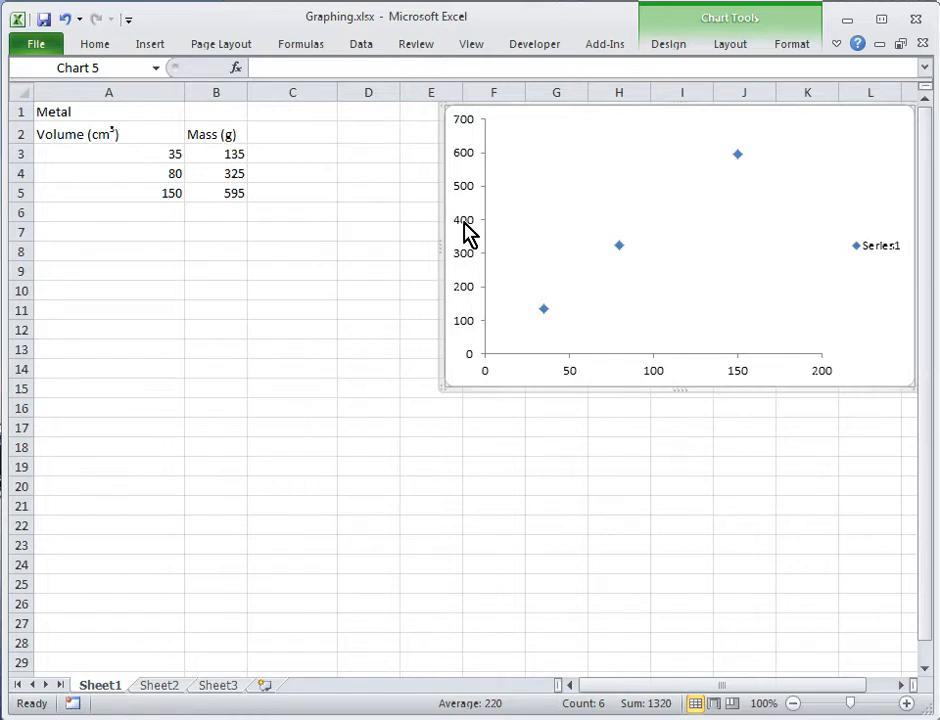
- Set the minor tick mark type of the chart's vertical axis to Outside
{"action": "right_click", "coordinate": [466, 232]}
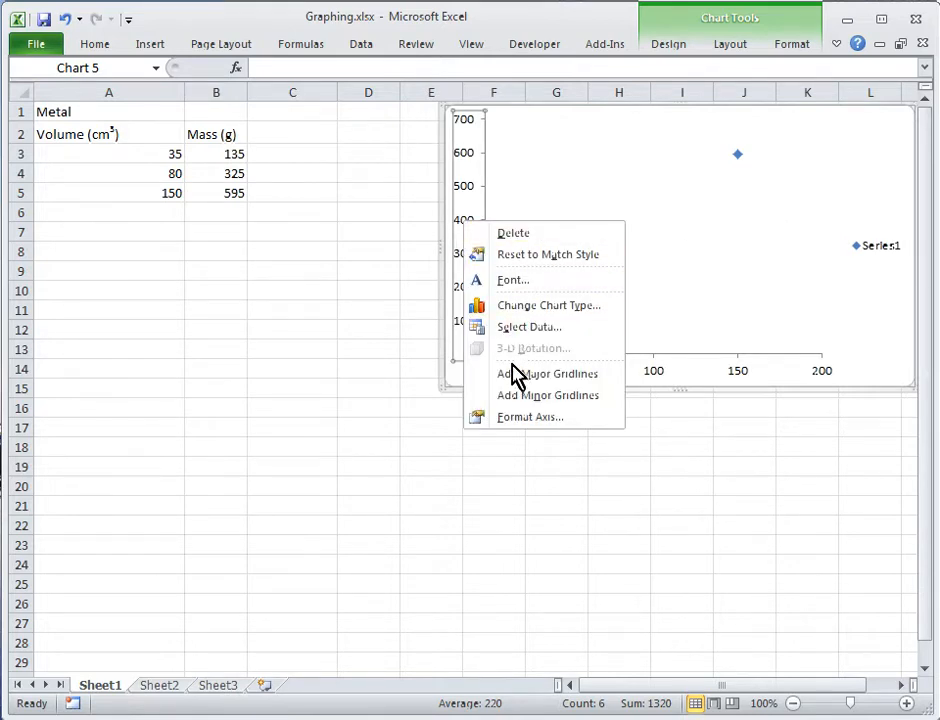
{"action": "left_click", "coordinate": [520, 417]}
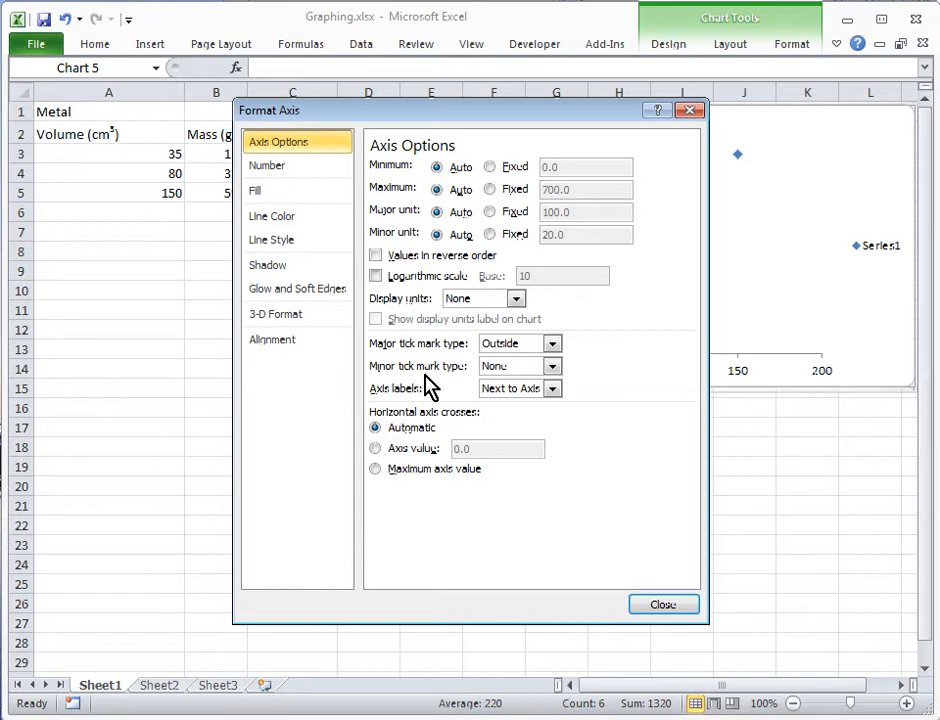
{"action": "left_click", "coordinate": [553, 370]}
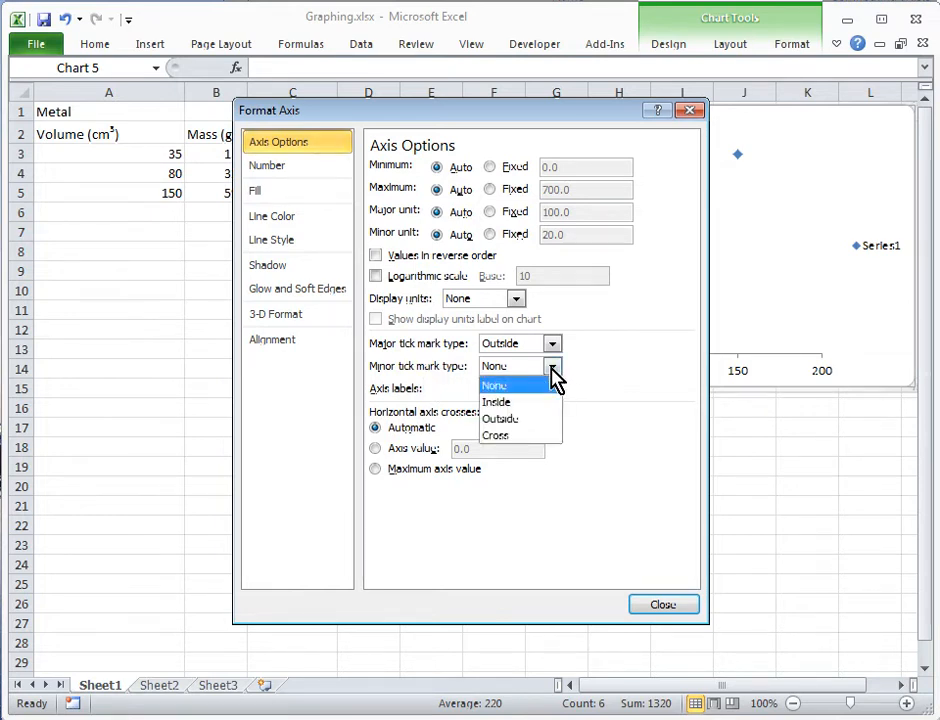
{"action": "left_click", "coordinate": [540, 420]}
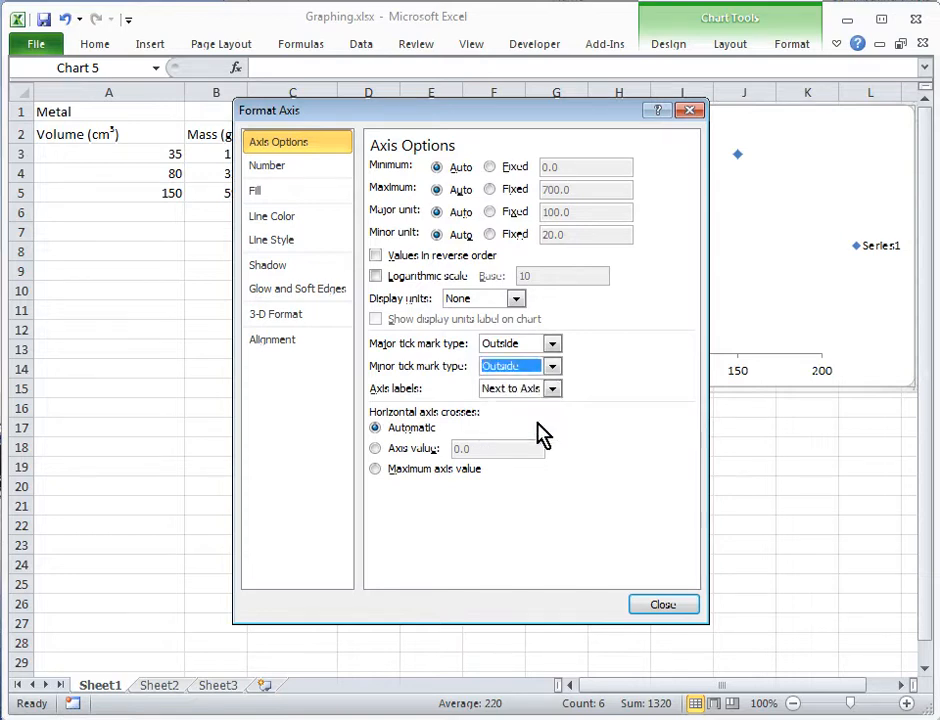
{"action": "left_click", "coordinate": [668, 603]}
{"action": "left_click", "coordinate": [885, 325]}
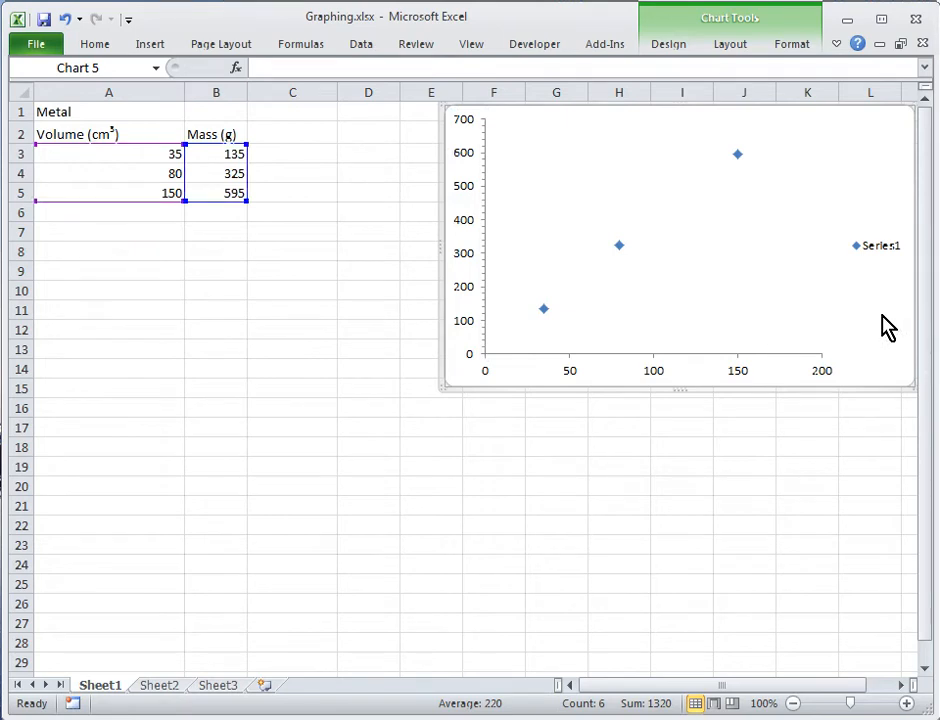
- Set the minor tick mark type of the chart's horizontal axis to Outside
{"action": "right_click", "coordinate": [653, 376]}
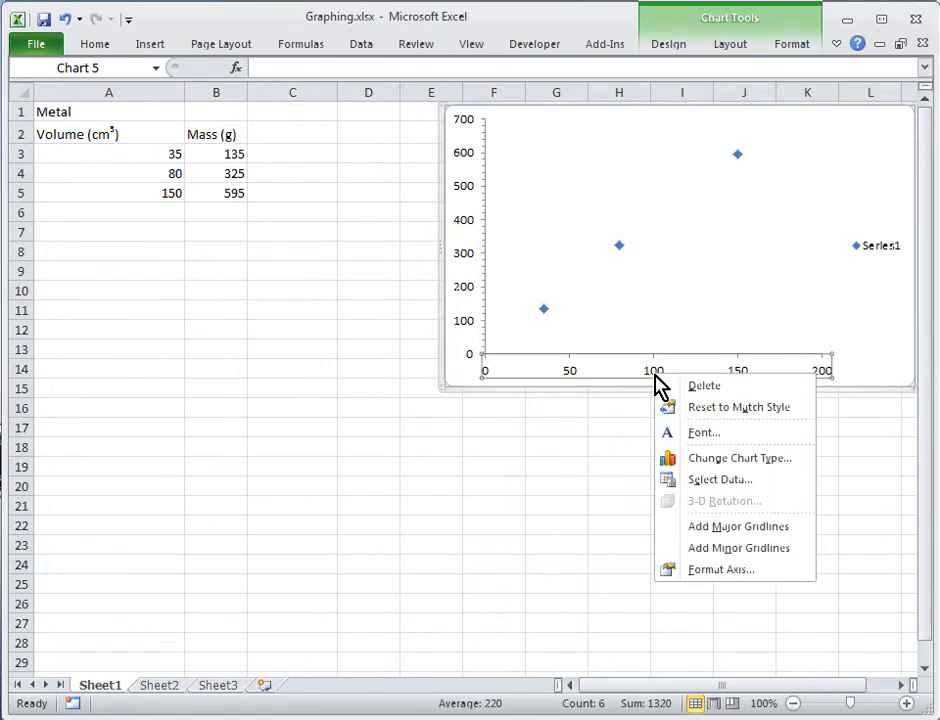
{"action": "left_click", "coordinate": [703, 569]}
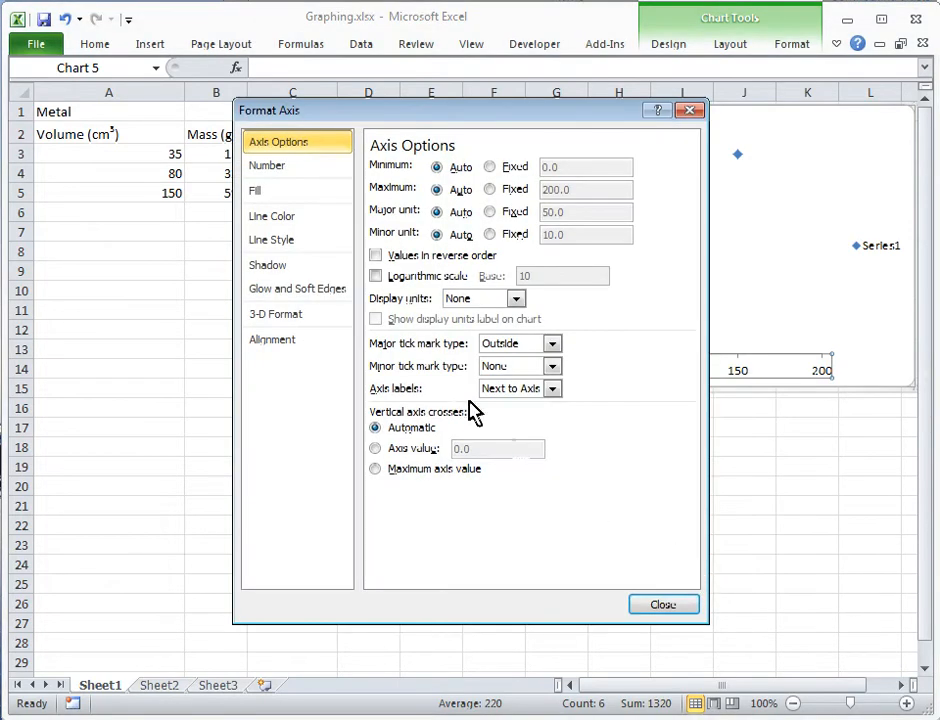
{"action": "left_click", "coordinate": [551, 367]}
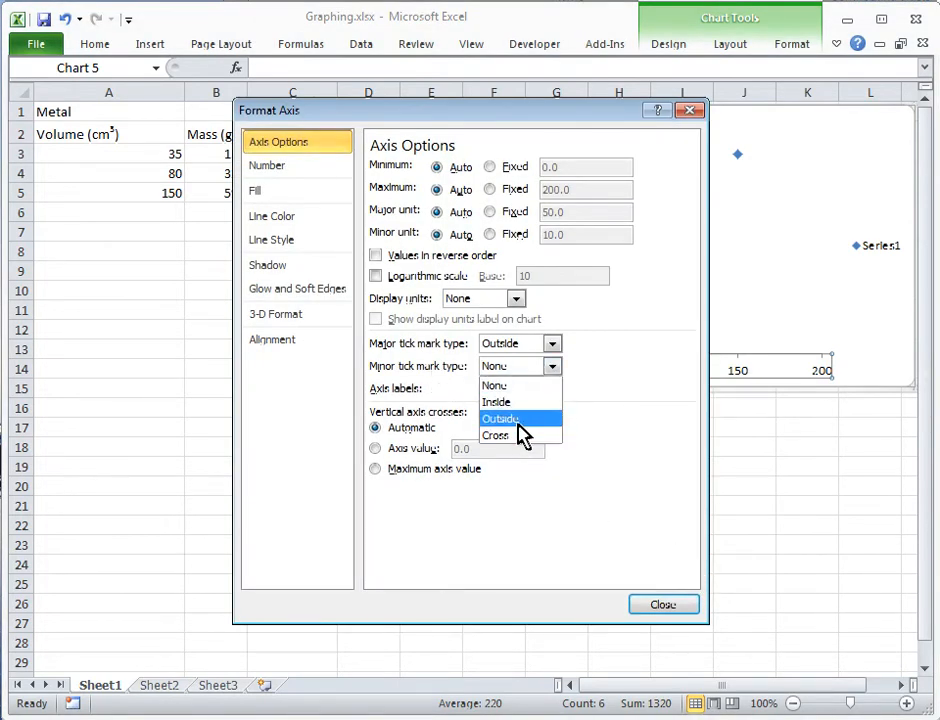
{"action": "left_click", "coordinate": [524, 416]}
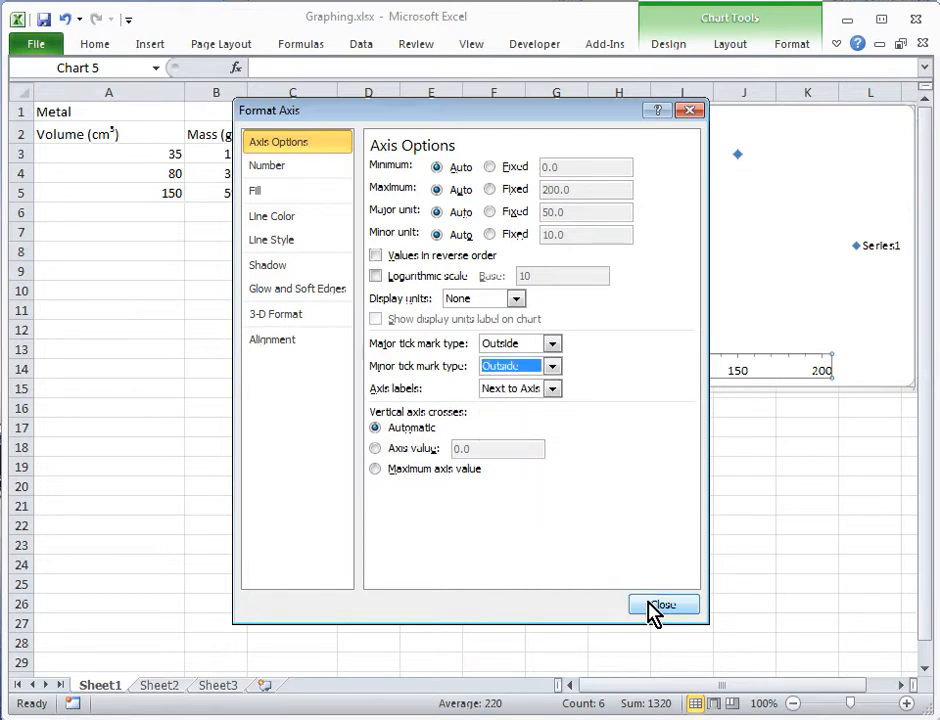
{"action": "left_click", "coordinate": [655, 606]}
{"action": "left_click", "coordinate": [893, 375]}
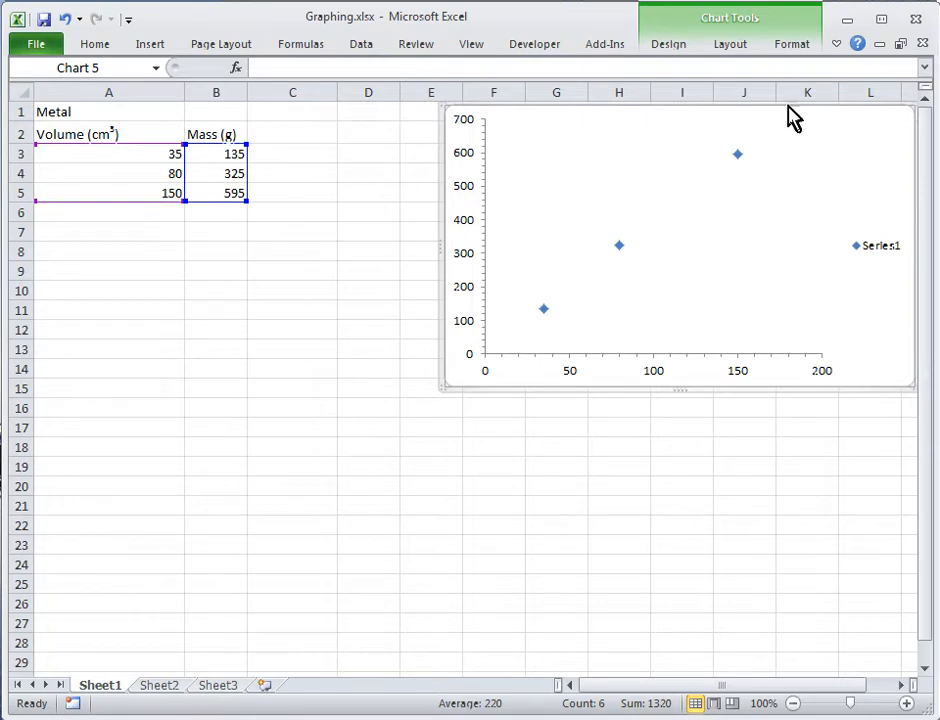
- Add a primary horizontal axis title below the axis reading "Volume (cm3)"
{"action": "left_click", "coordinate": [736, 48]}
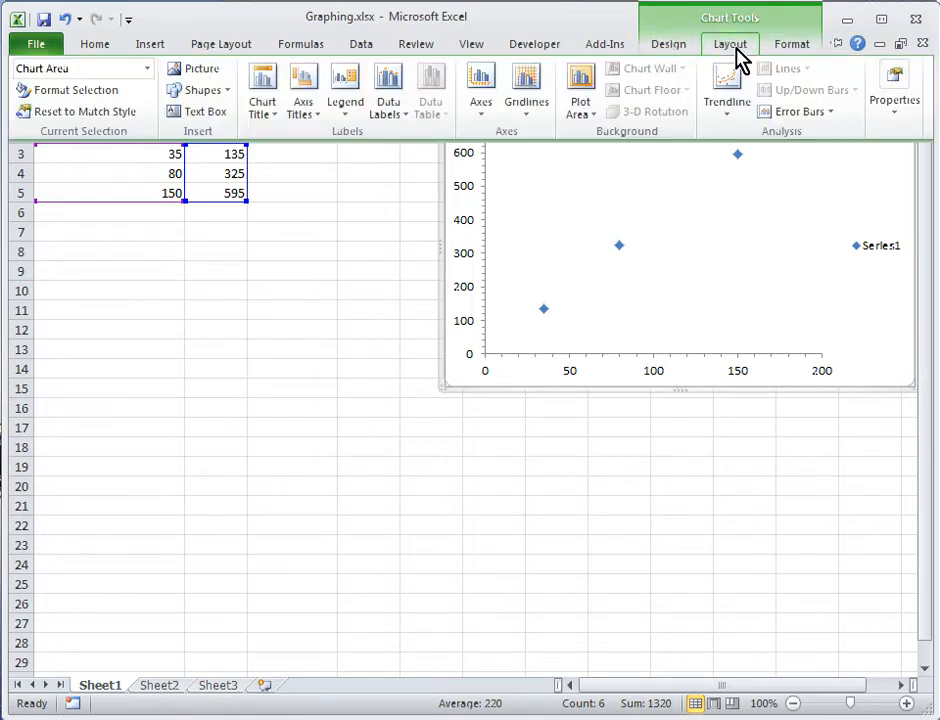
{"action": "left_click", "coordinate": [305, 92]}
{"action": "mouse_move", "coordinate": [355, 145]}
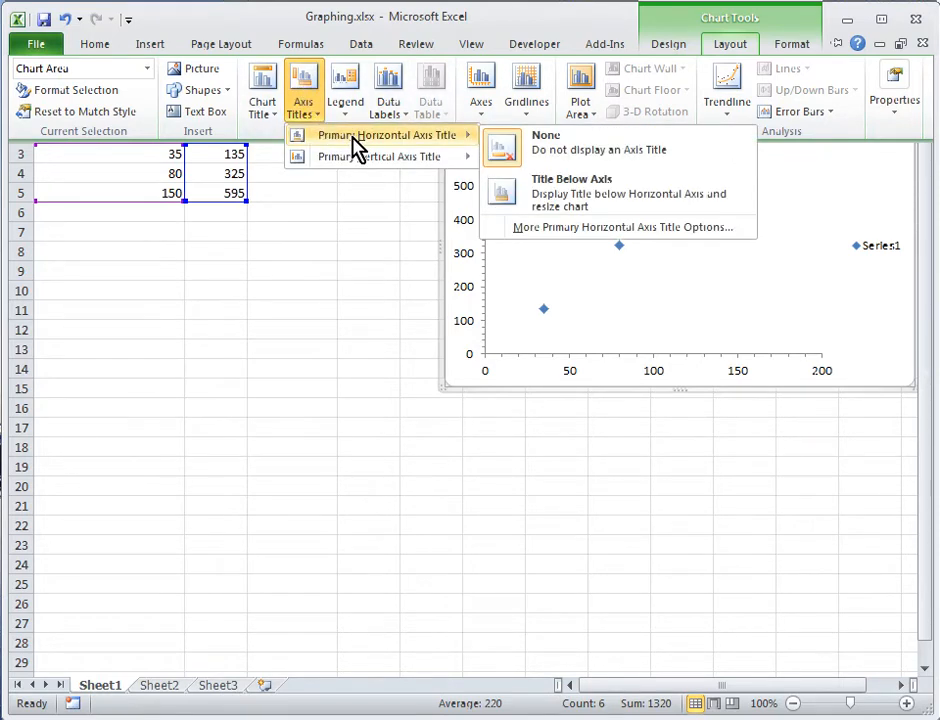
{"action": "left_click", "coordinate": [601, 201]}
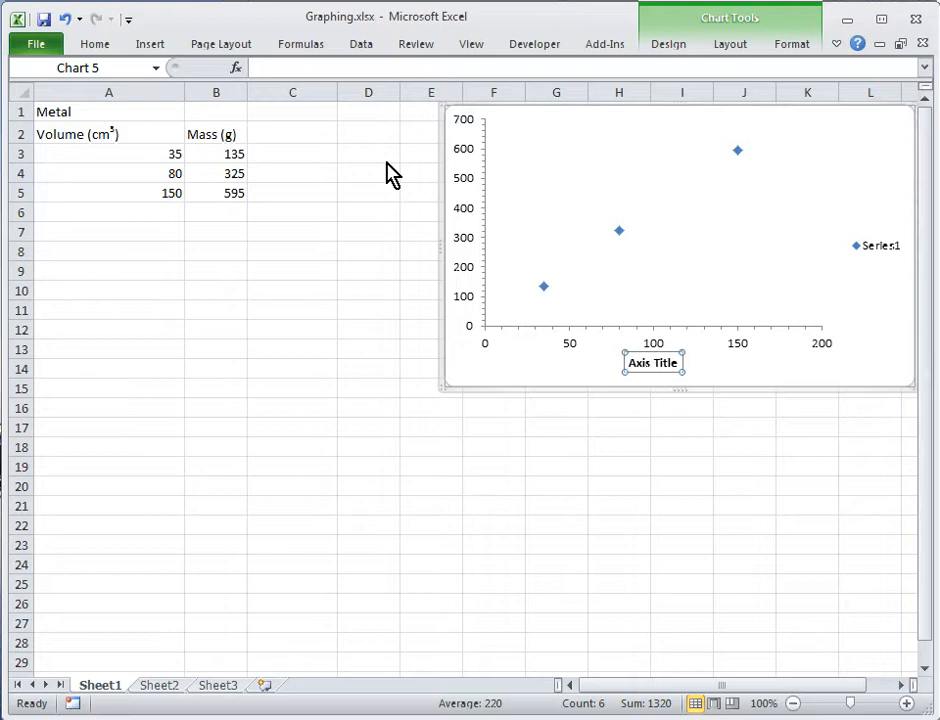
{"action": "type", "text": "Vol"}
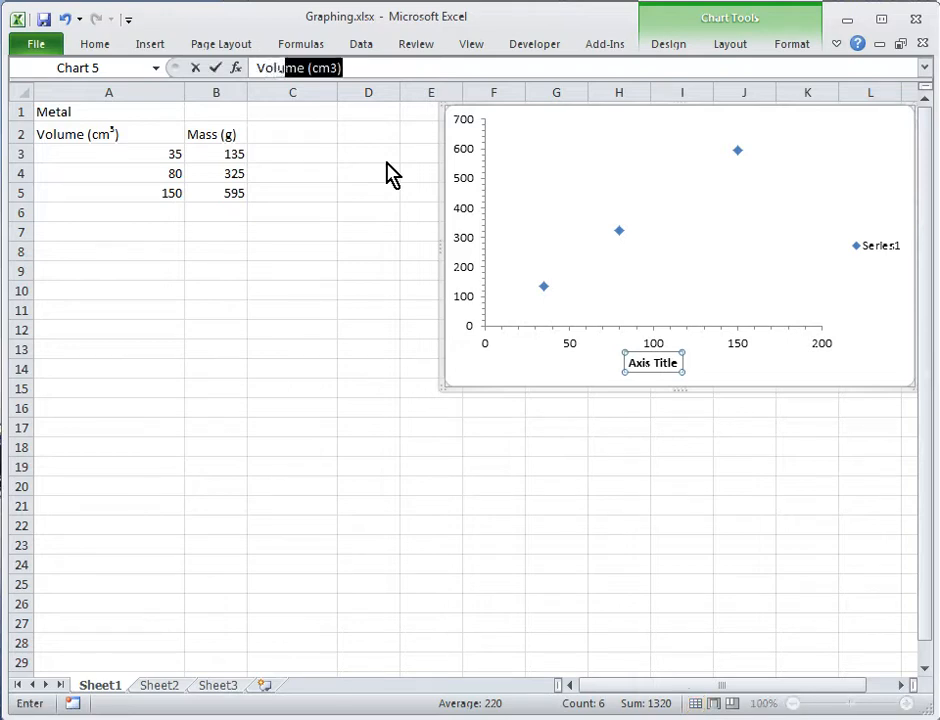
{"action": "type", "text": "u"}
{"action": "key", "text": "Return"}
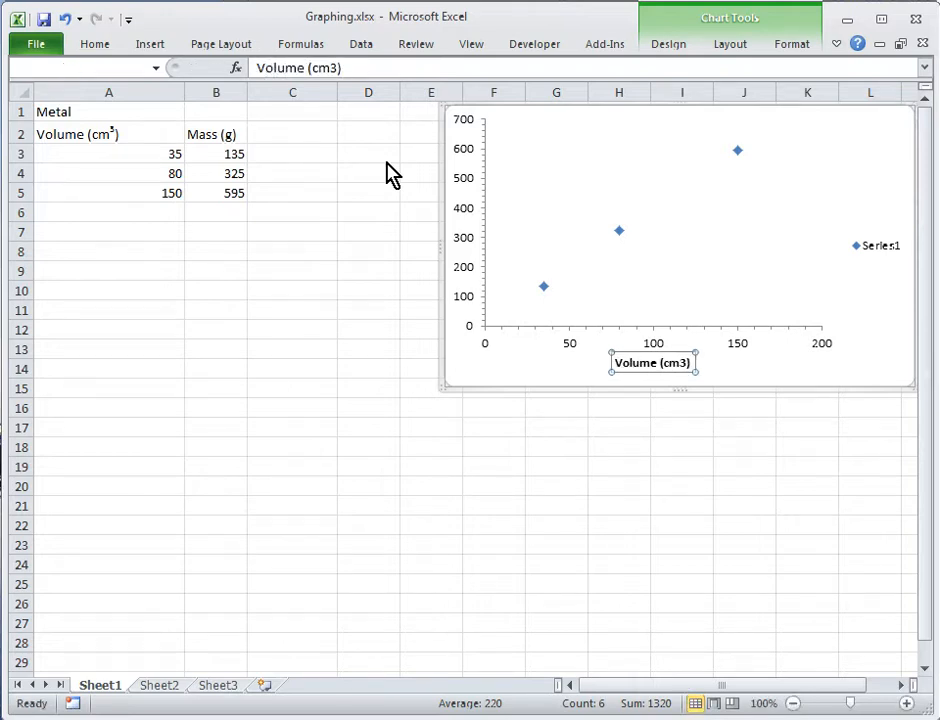
- Format the 3 in the horizontal axis title "Volume (cm3)" as superscript
{"action": "left_click", "coordinate": [686, 358]}
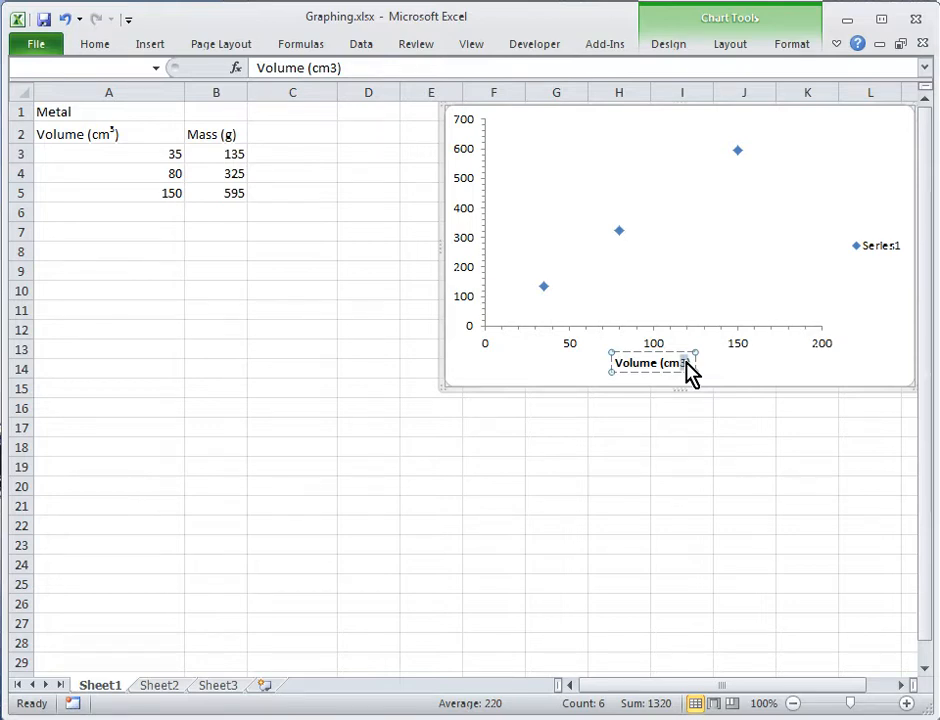
{"action": "key", "text": "ctrl+shift+f"}
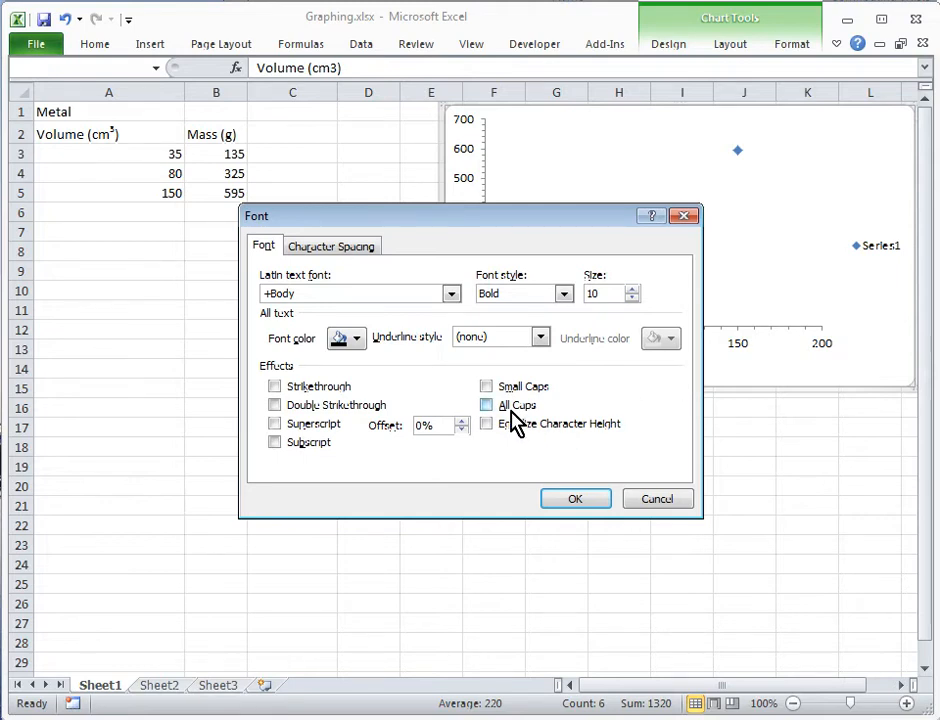
{"action": "left_click", "coordinate": [275, 425]}
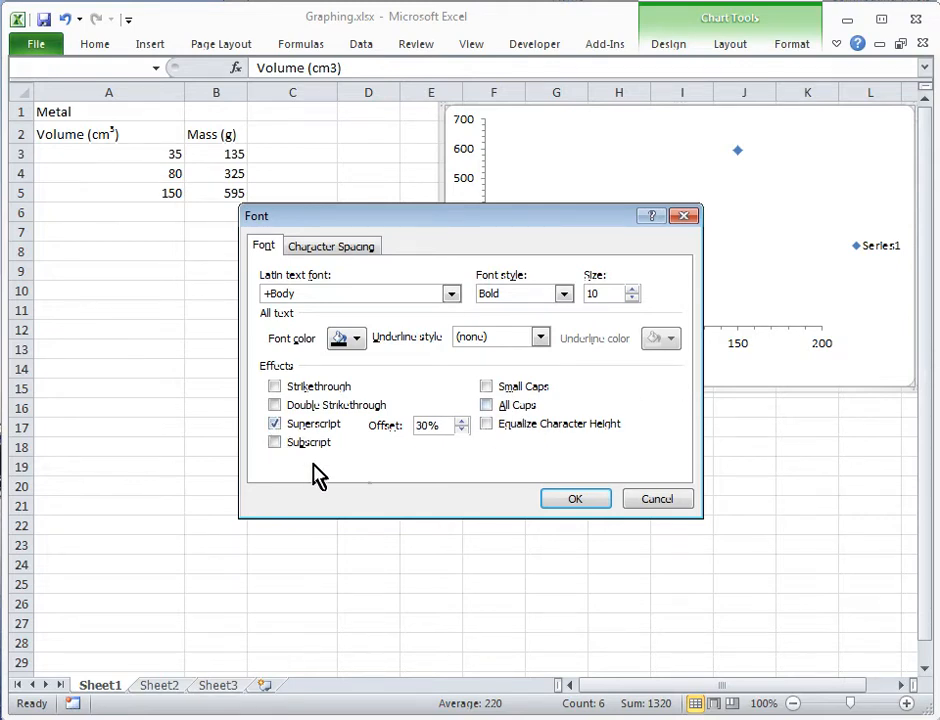
{"action": "left_click", "coordinate": [570, 498]}
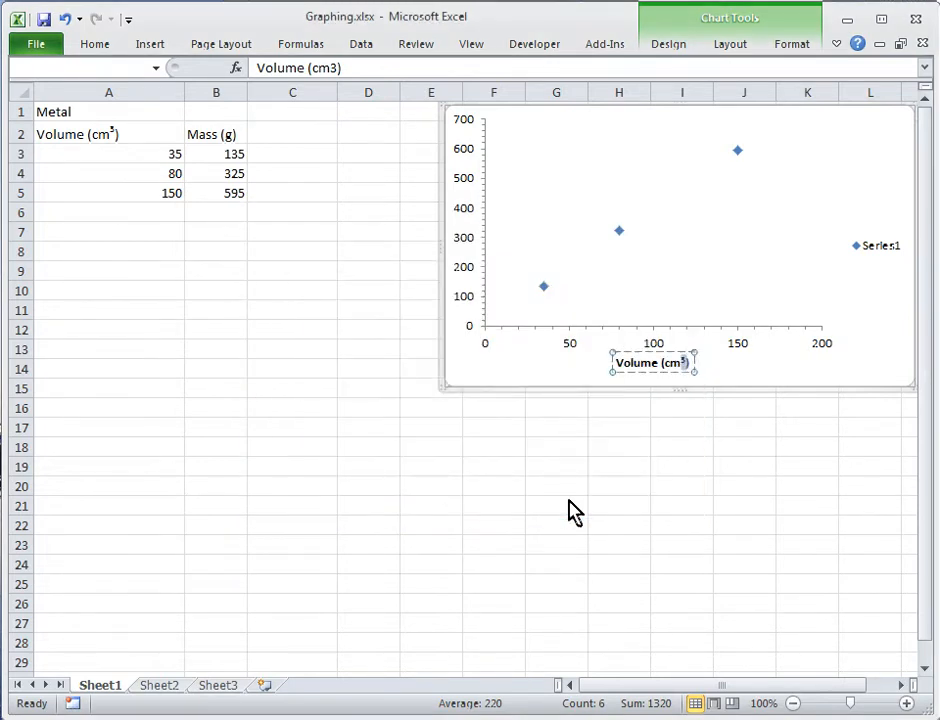
{"action": "left_click", "coordinate": [780, 305]}
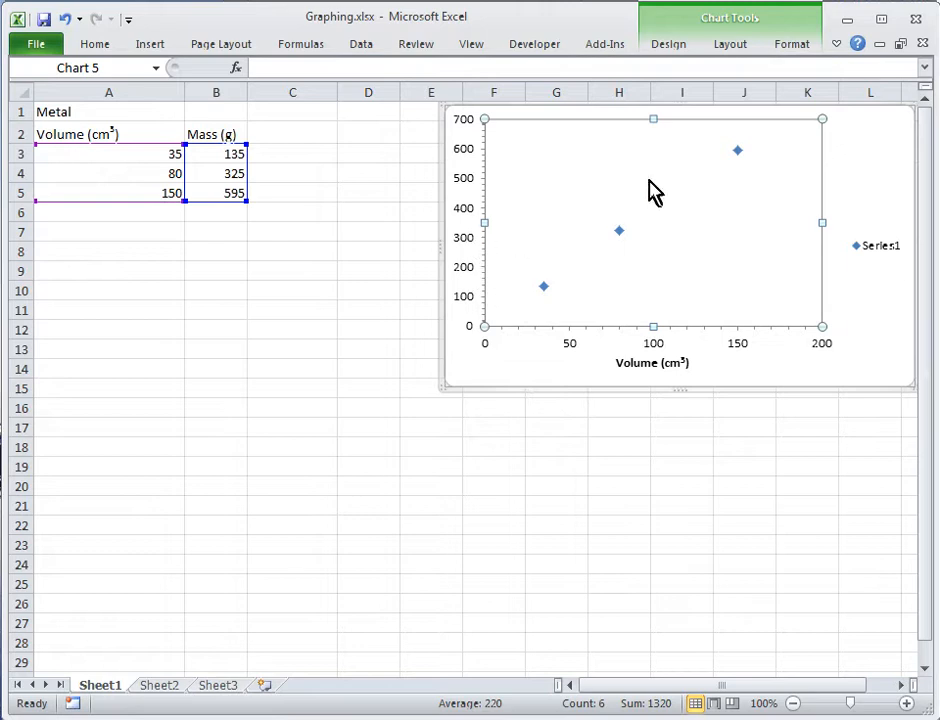
- Add a rotated primary vertical axis title reading "Mass (g)"
{"action": "left_click", "coordinate": [733, 50]}
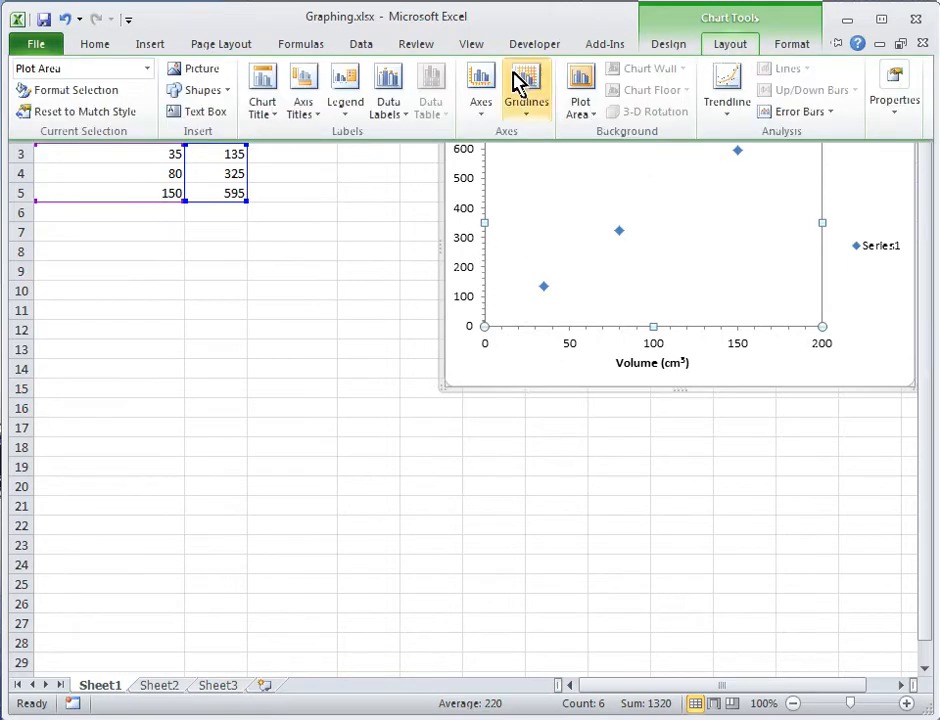
{"action": "left_click", "coordinate": [304, 88]}
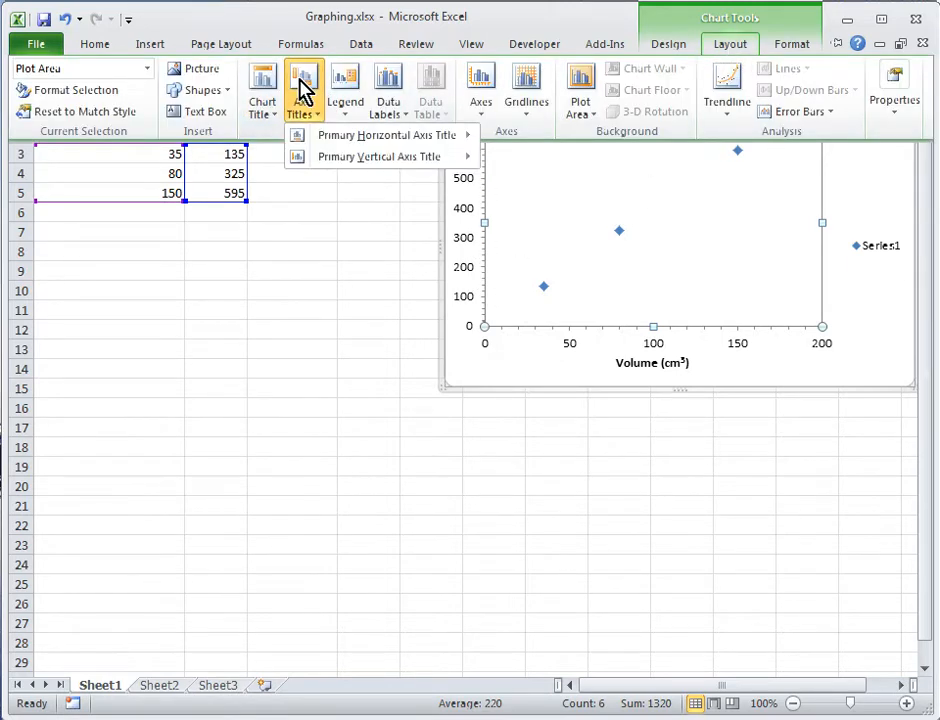
{"action": "mouse_move", "coordinate": [340, 165]}
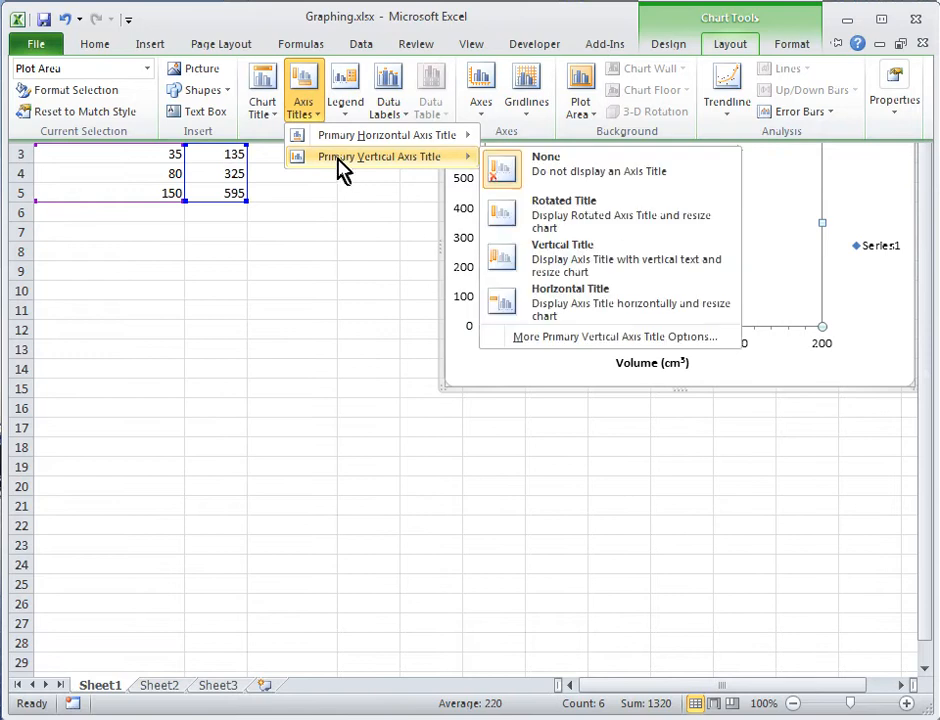
{"action": "left_click", "coordinate": [565, 222]}
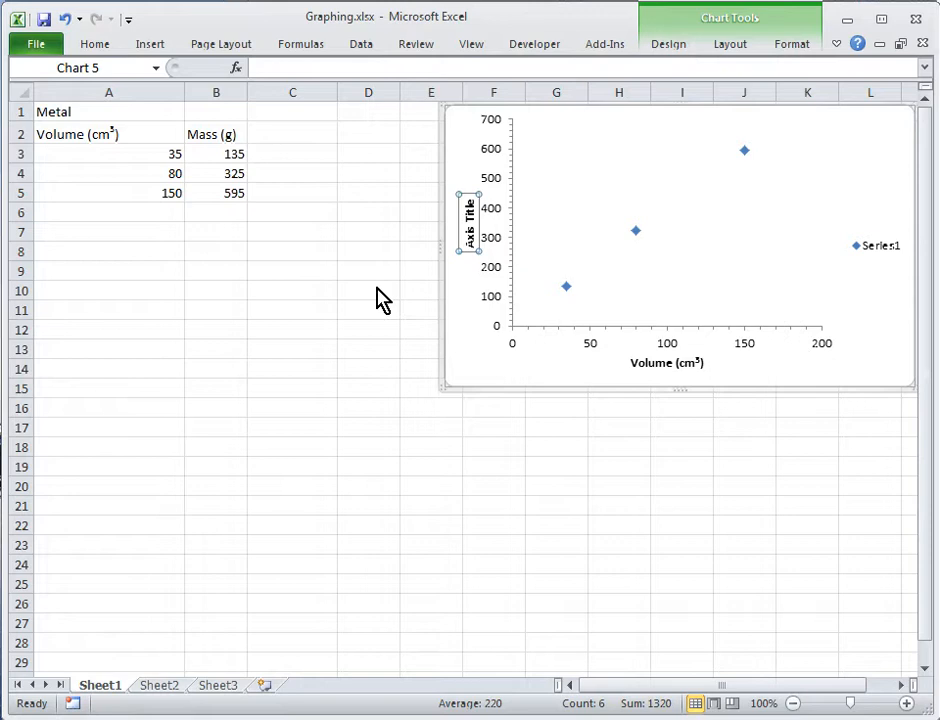
{"action": "type", "text": "Mass"}
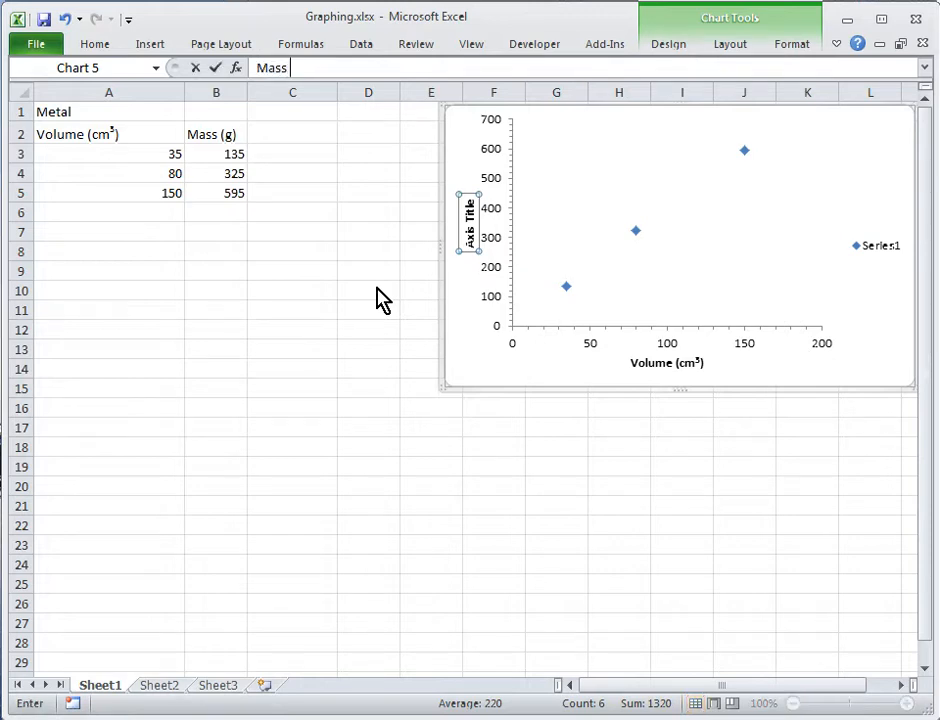
{"action": "type", "text": " (g)"}
{"action": "key", "text": "Return"}
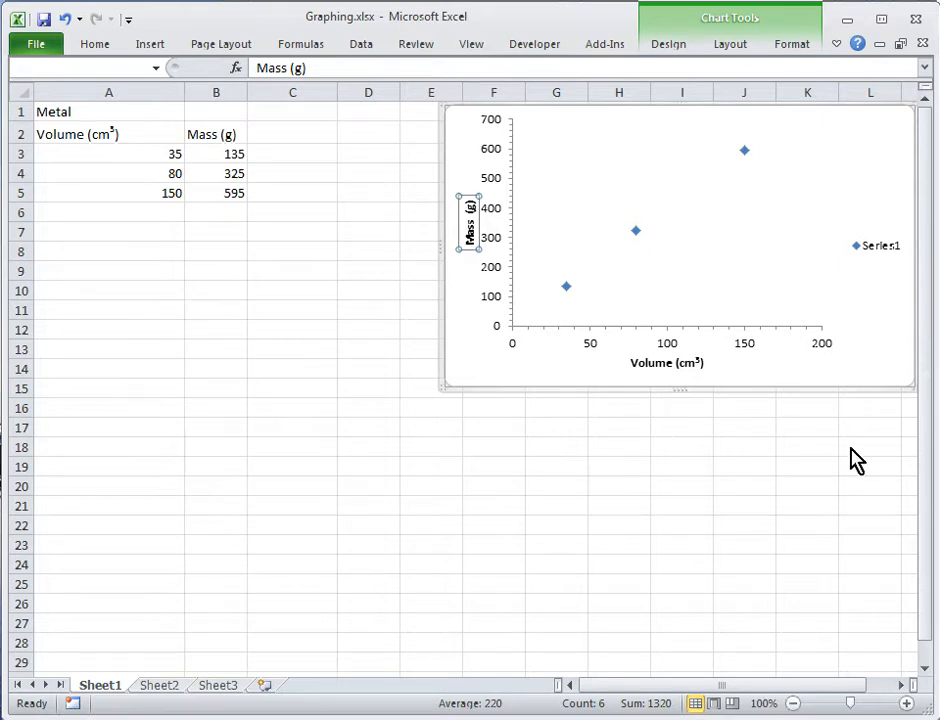
- Add a chart title above the chart reading "Mass versus Volume"
{"action": "left_click", "coordinate": [875, 322]}
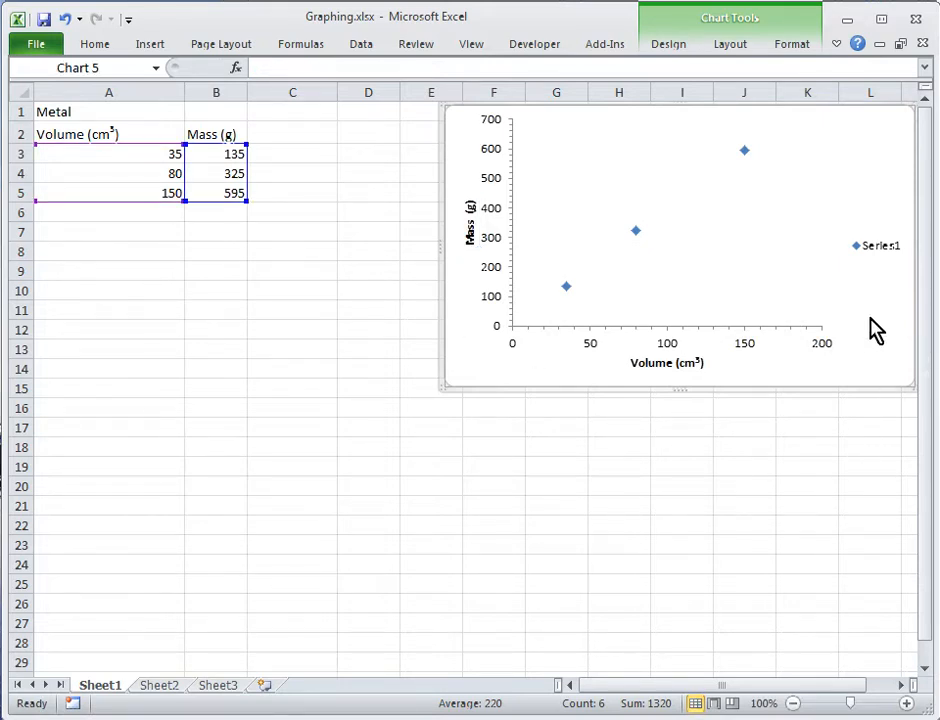
{"action": "left_click", "coordinate": [738, 52]}
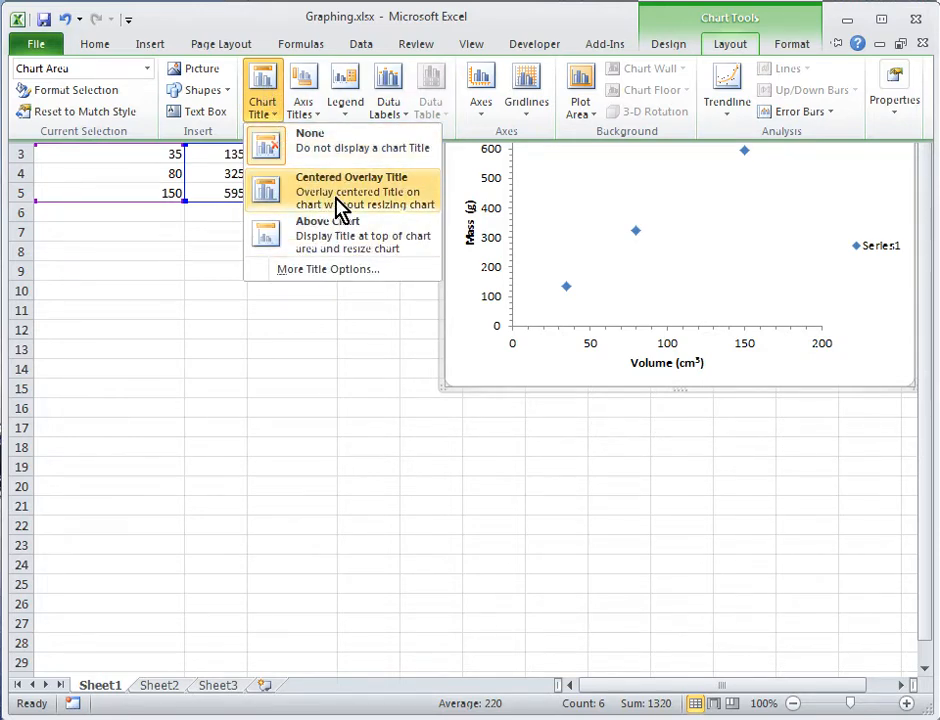
{"action": "left_click", "coordinate": [340, 248]}
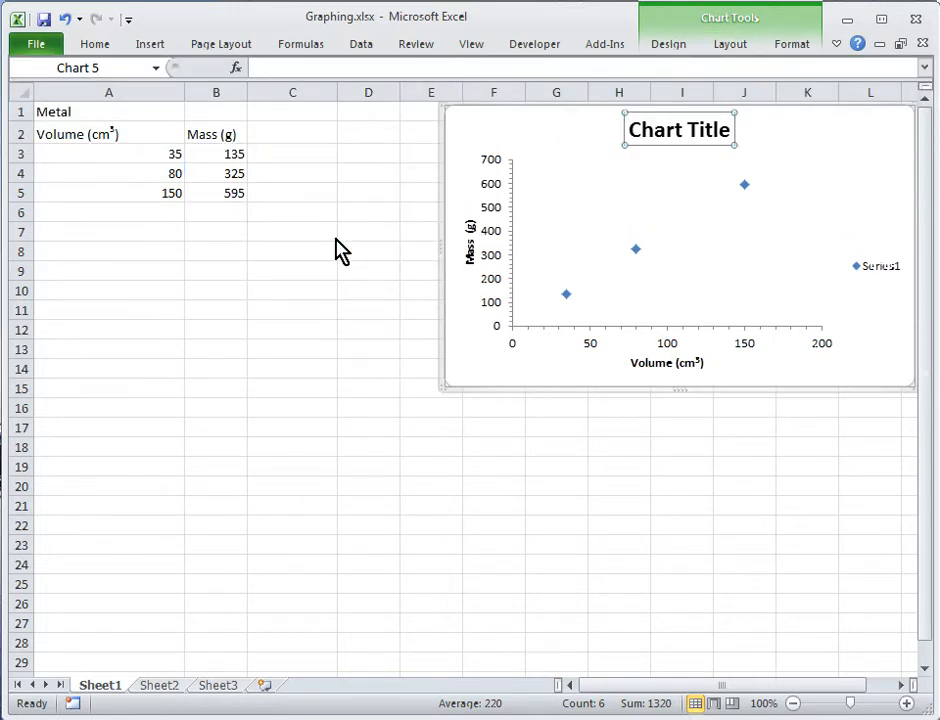
{"action": "type", "text": "Mass versus Volume"}
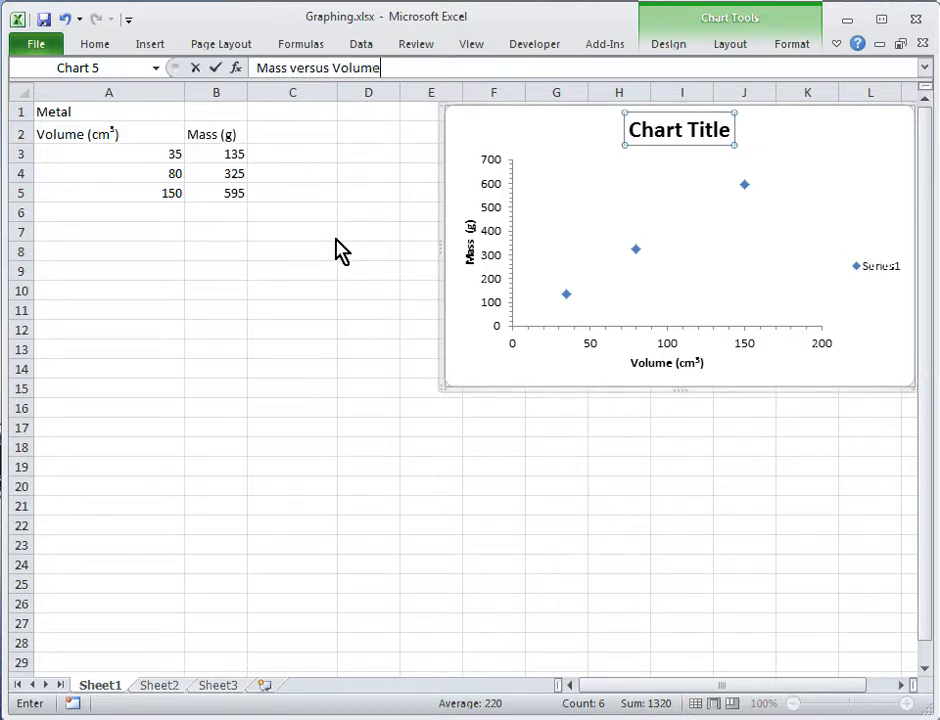
{"action": "key", "text": "Return"}
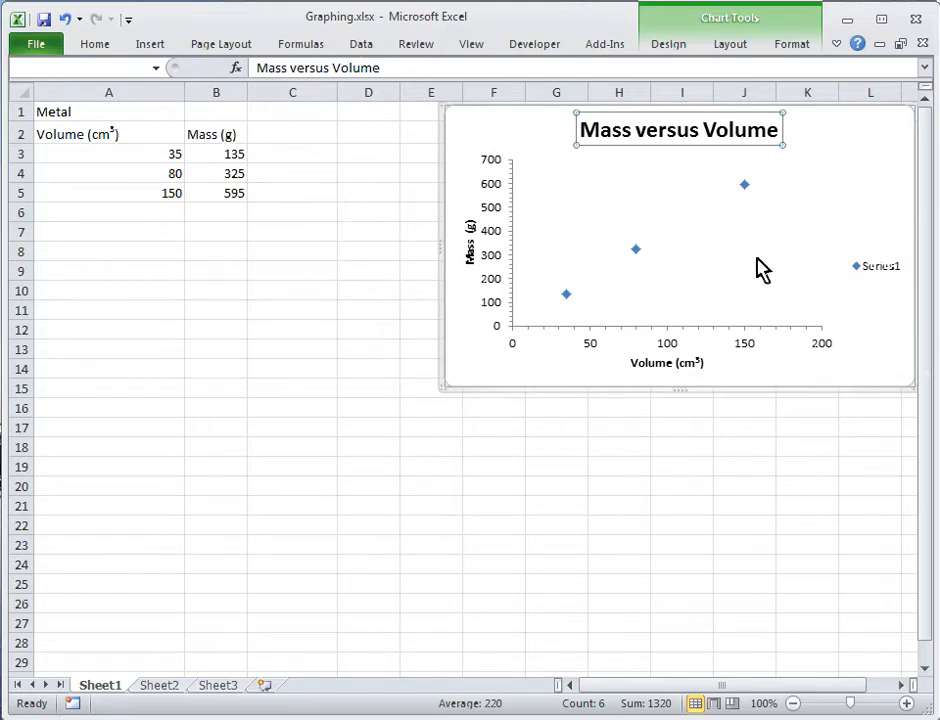
{"action": "left_click", "coordinate": [850, 378]}
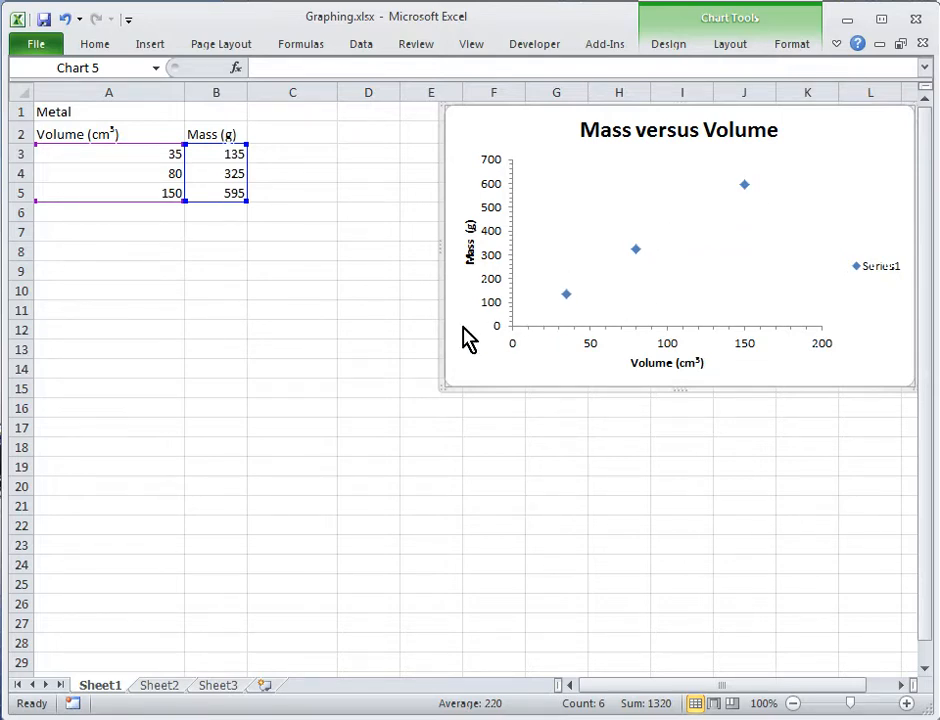
- Add a linear trendline to the metal data series and display its equation on the chart
{"action": "right_click", "coordinate": [747, 190]}
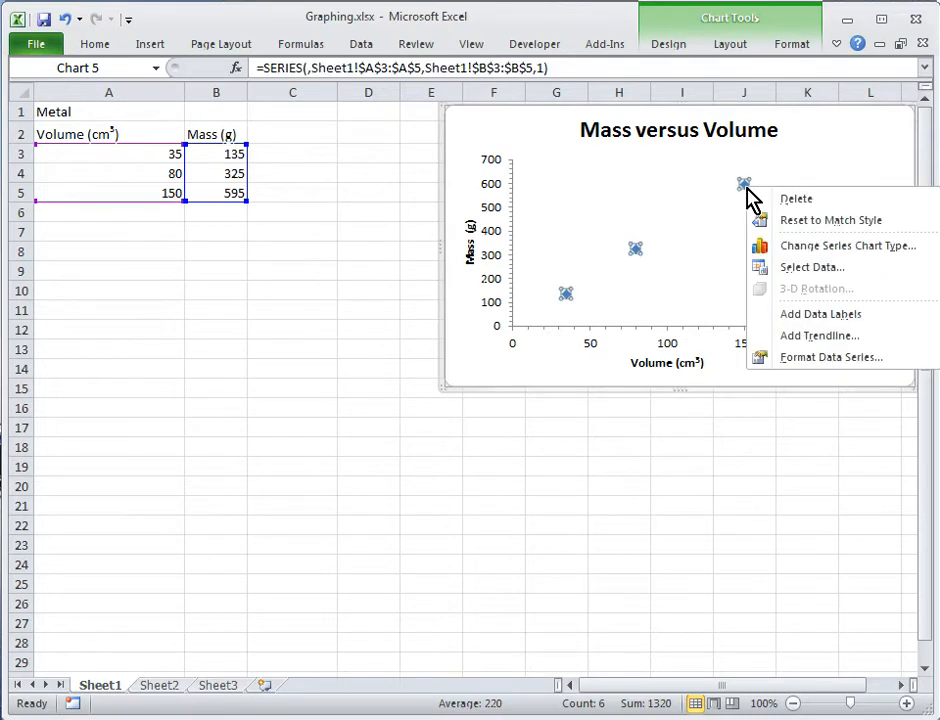
{"action": "left_click", "coordinate": [815, 337]}
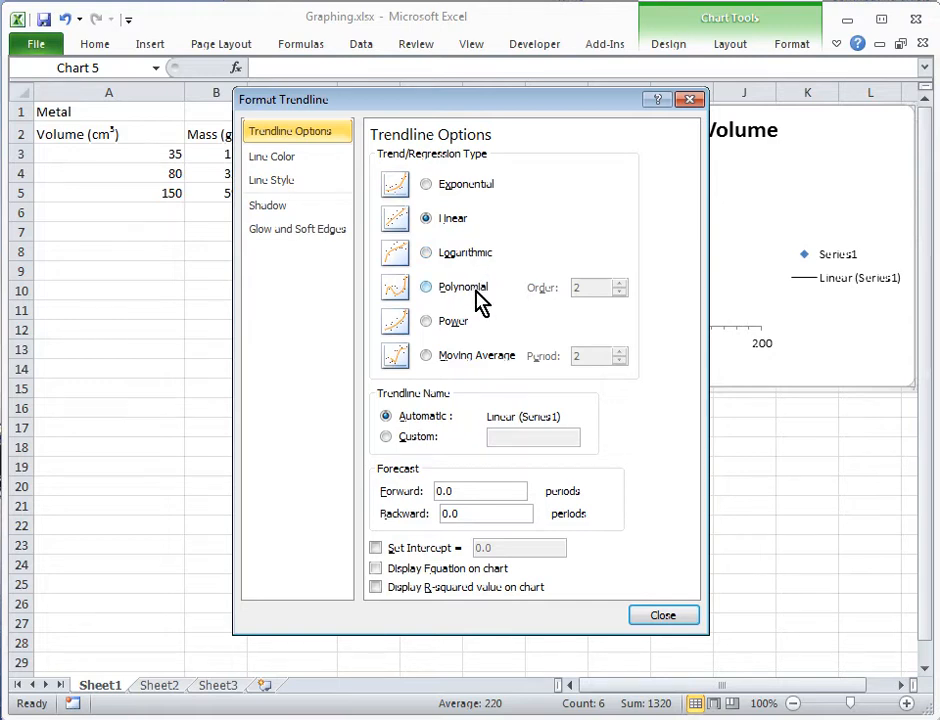
{"action": "left_click", "coordinate": [376, 569]}
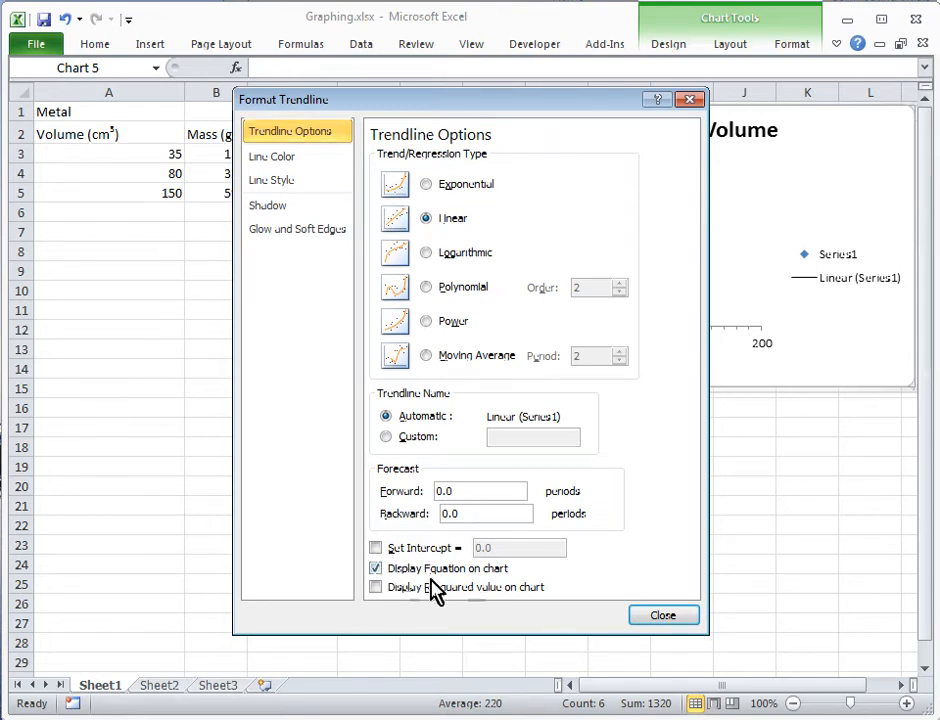
{"action": "left_click", "coordinate": [663, 616]}
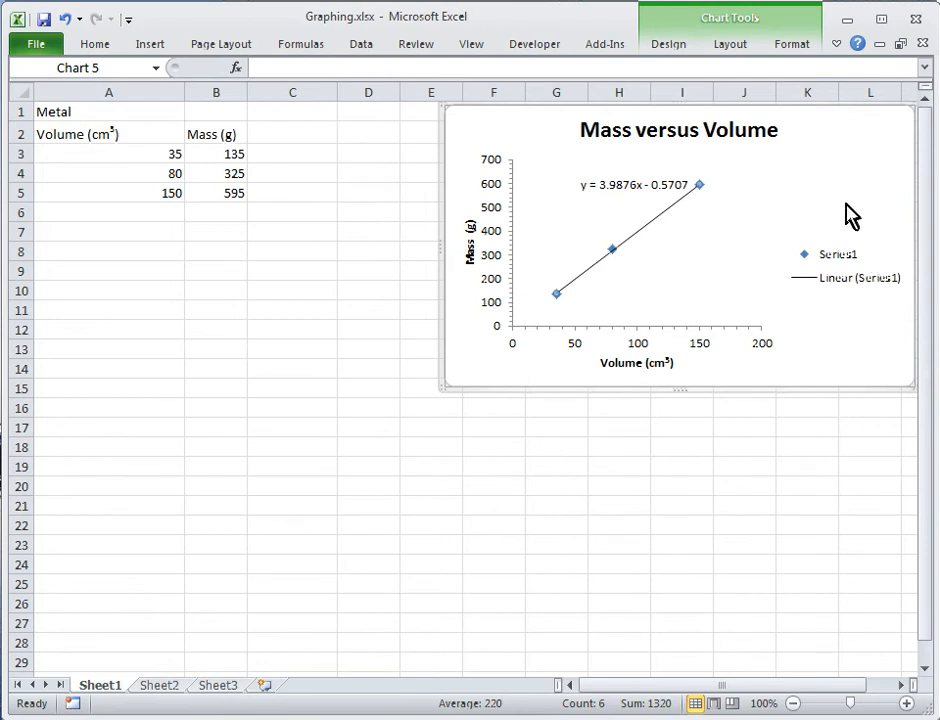
- Move the metal trendline's equation away from the line, into the empty plot space nearer the vertical axis
{"action": "left_click", "coordinate": [615, 188]}
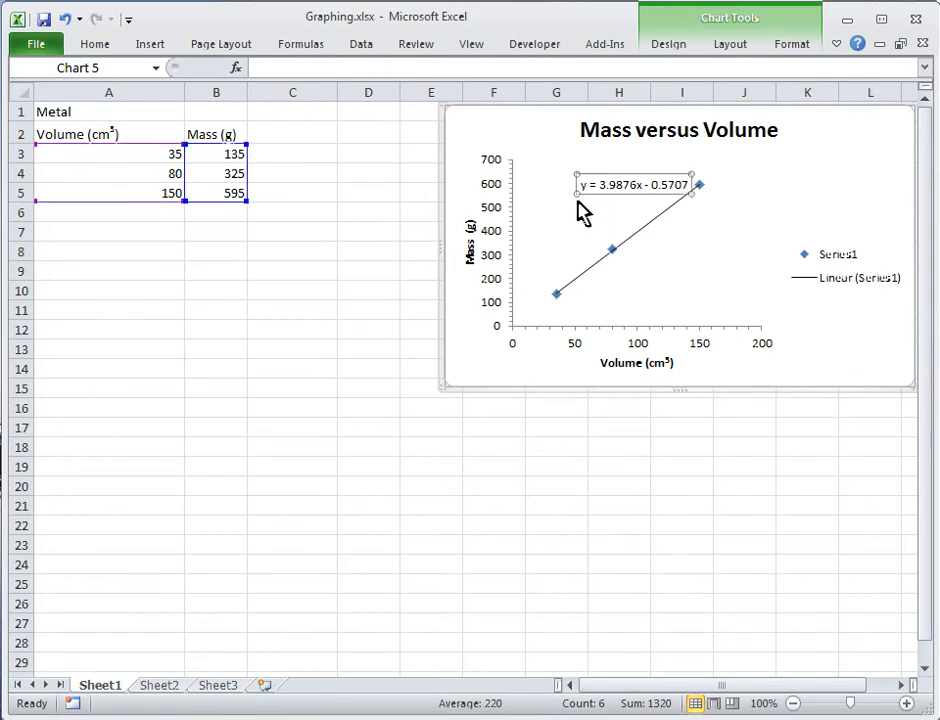
{"action": "left_click_drag", "start_coordinate": [578, 203], "coordinate": [528, 215]}
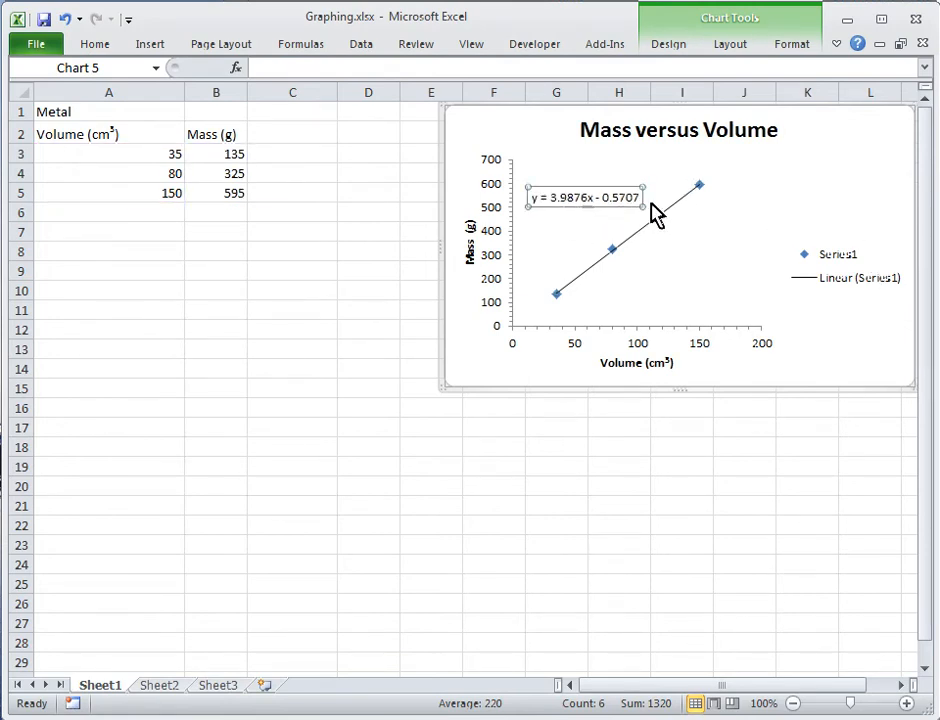
{"action": "left_click", "coordinate": [862, 218]}
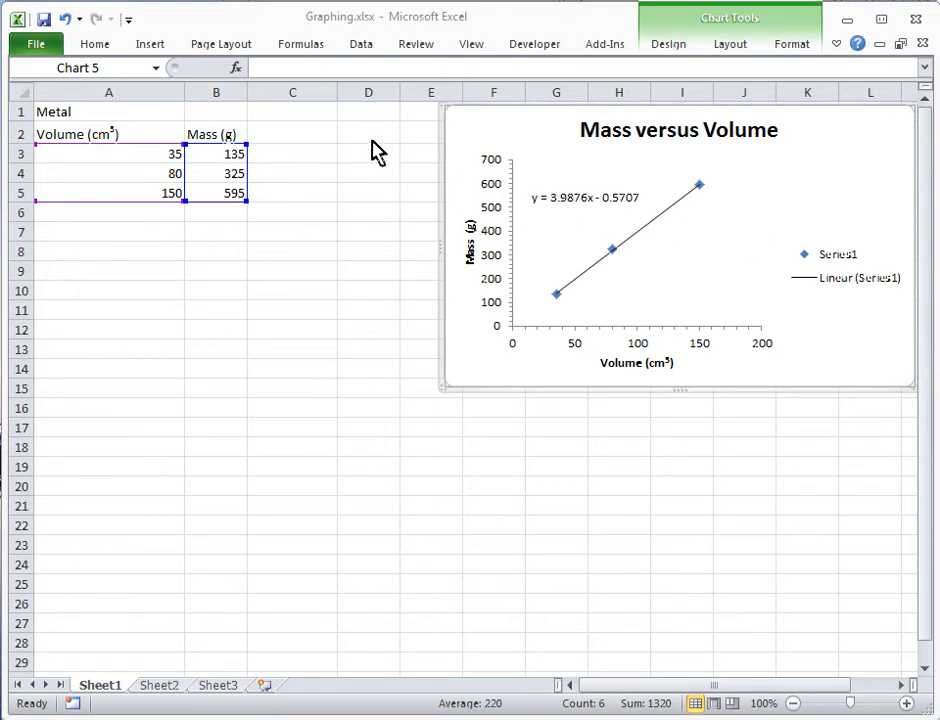
- Paste the copied Wood volume and mass table into the sheet starting at cell C1
{"action": "left_click", "coordinate": [293, 120]}
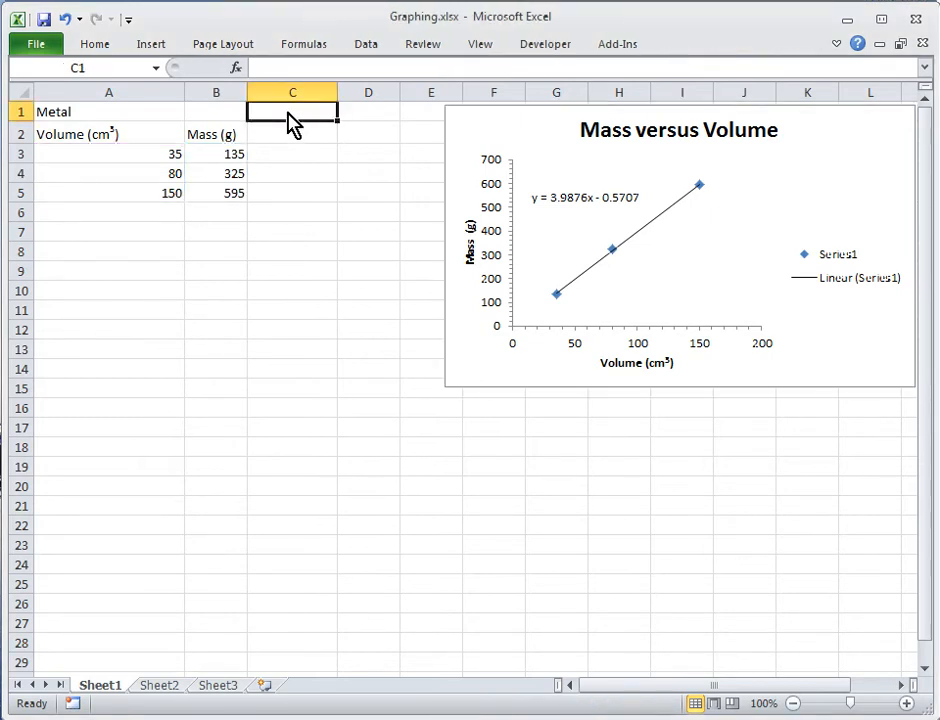
{"action": "key", "text": "ctrl+v"}
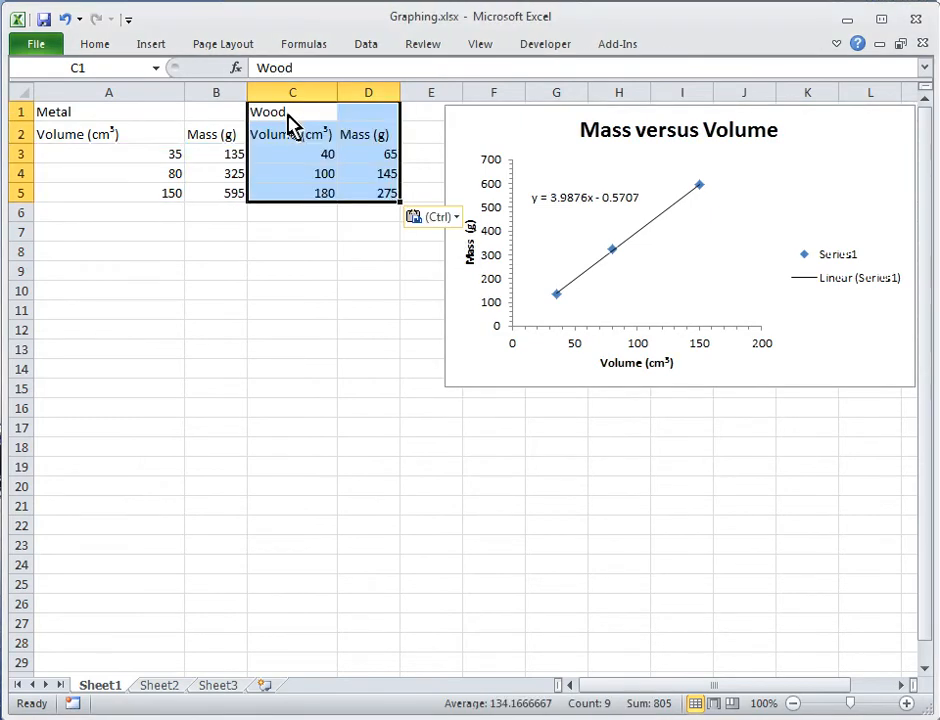
{"action": "left_click", "coordinate": [304, 198]}
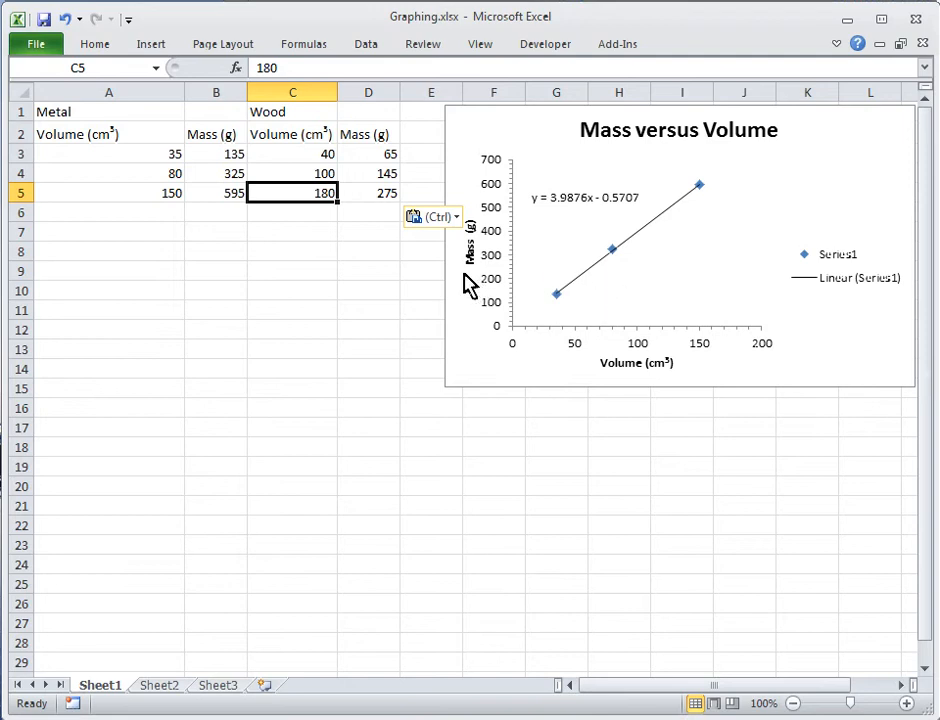
- Rename the chart's existing data series as "Metal" in the chart's data source
{"action": "left_click", "coordinate": [660, 253]}
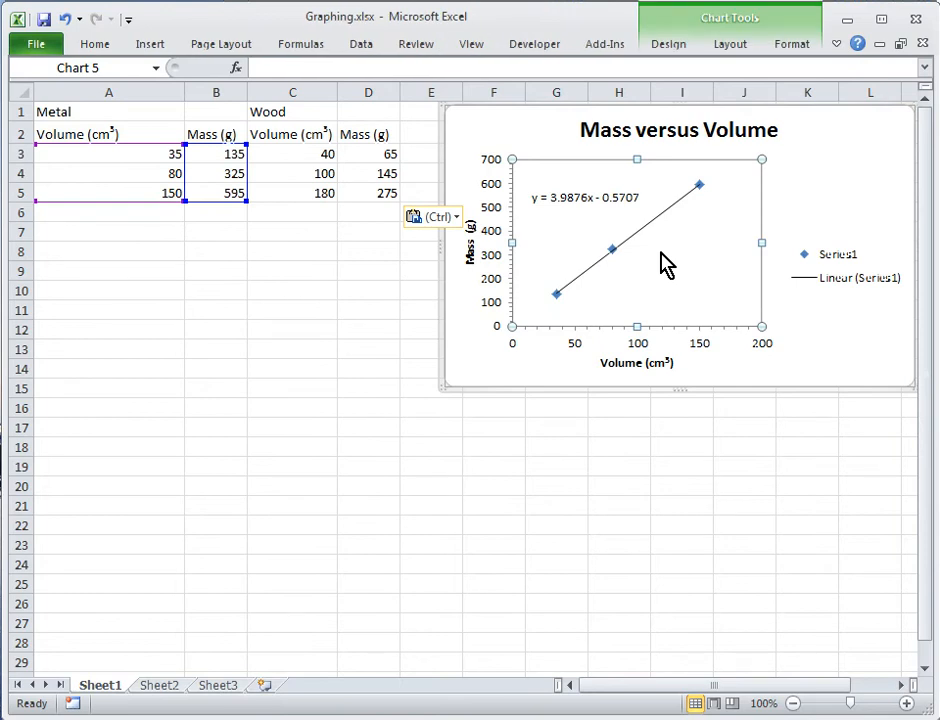
{"action": "right_click", "coordinate": [662, 262]}
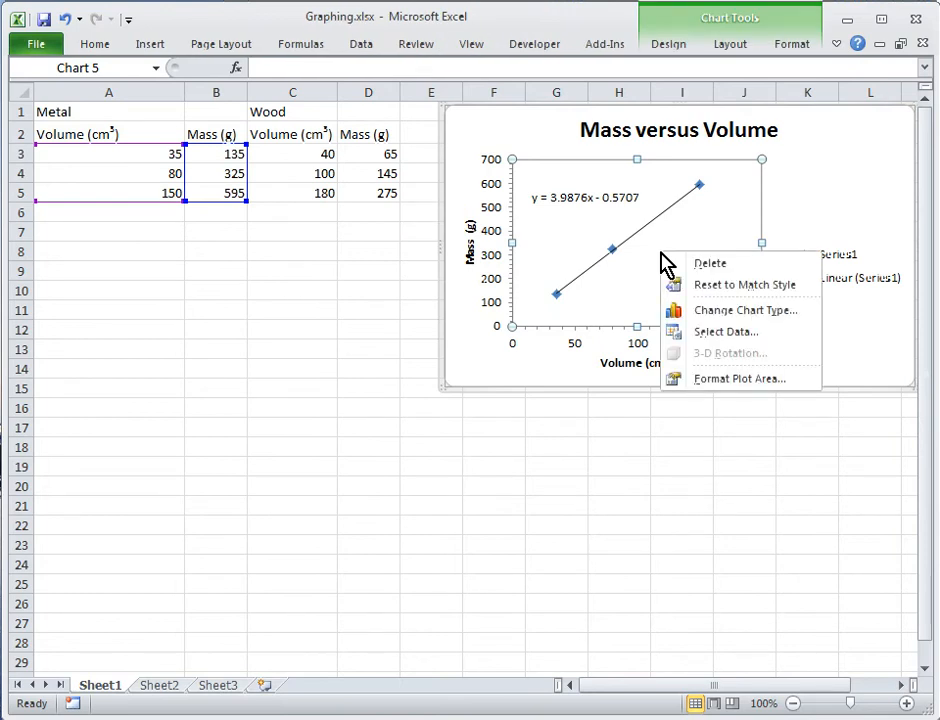
{"action": "left_click", "coordinate": [717, 334]}
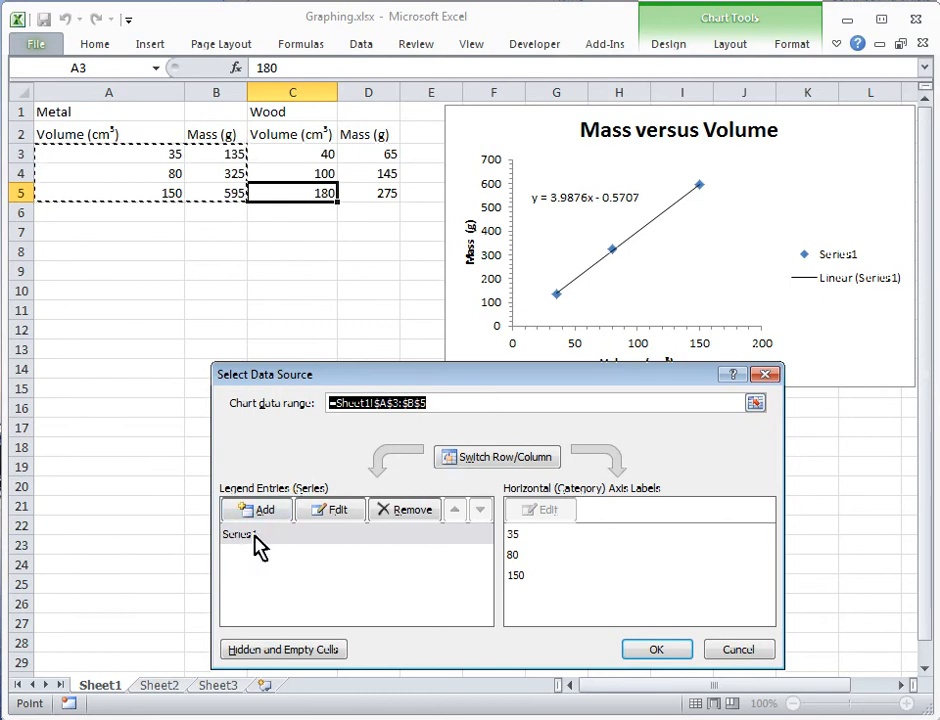
{"action": "left_click", "coordinate": [331, 511]}
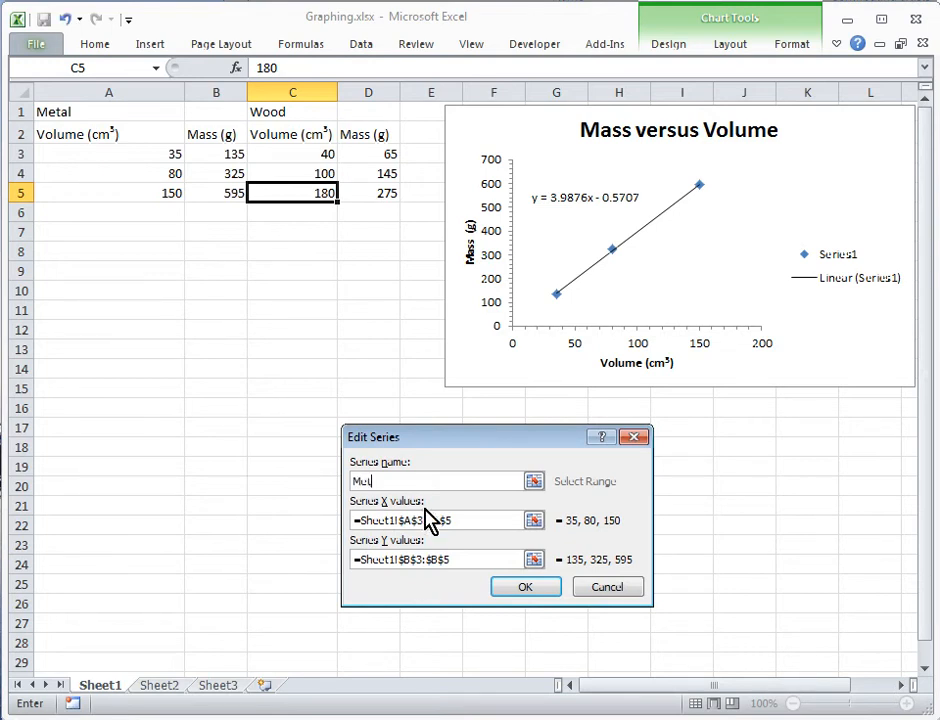
{"action": "key", "text": "Return"}
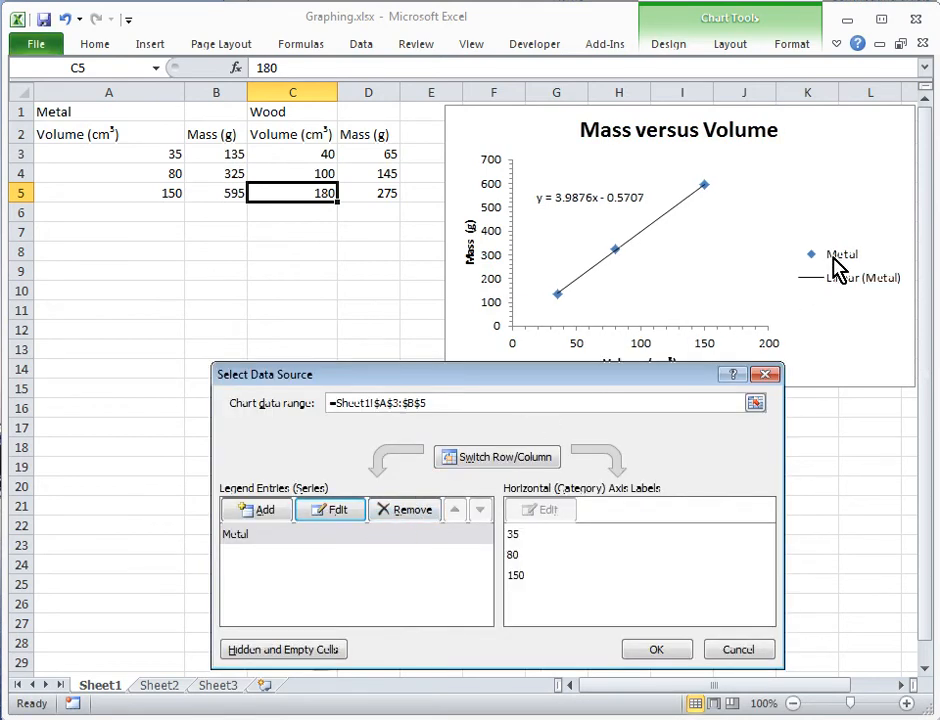
- Add a data series named "Wood" to the chart with X values C3:C5 and Y values D3:D5
{"action": "left_click", "coordinate": [260, 511]}
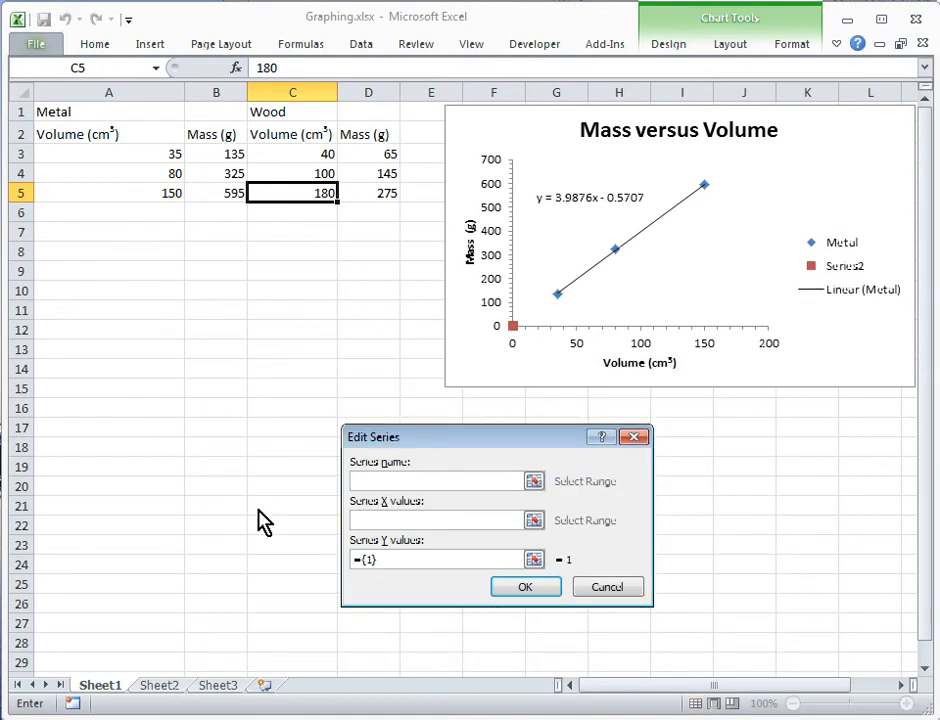
{"action": "type", "text": "Wood"}
{"action": "left_click", "coordinate": [534, 520]}
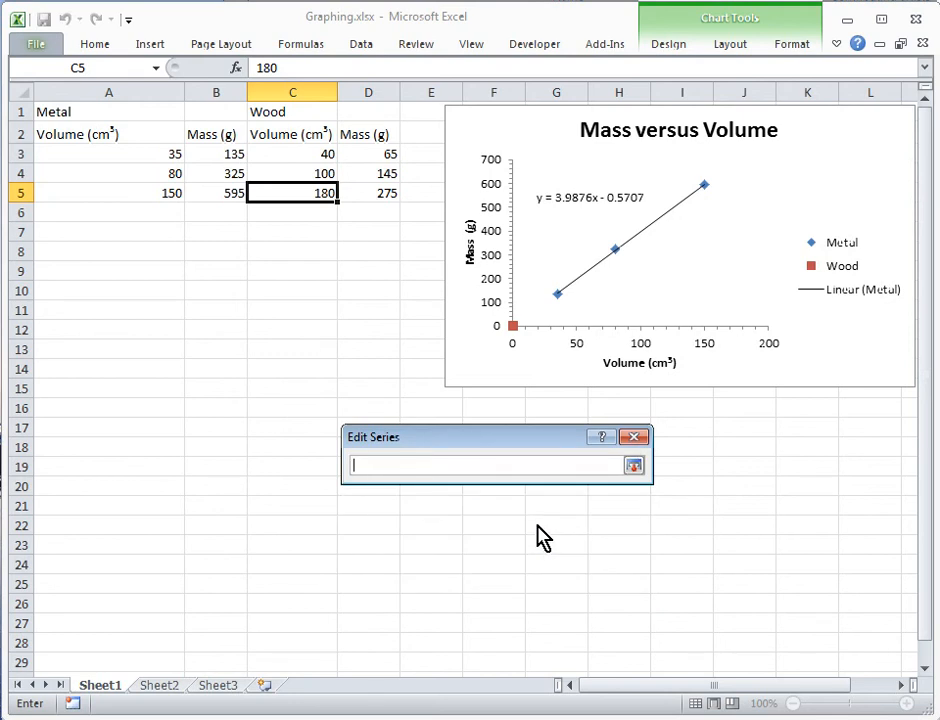
{"action": "left_click_drag", "start_coordinate": [294, 153], "coordinate": [294, 180]}
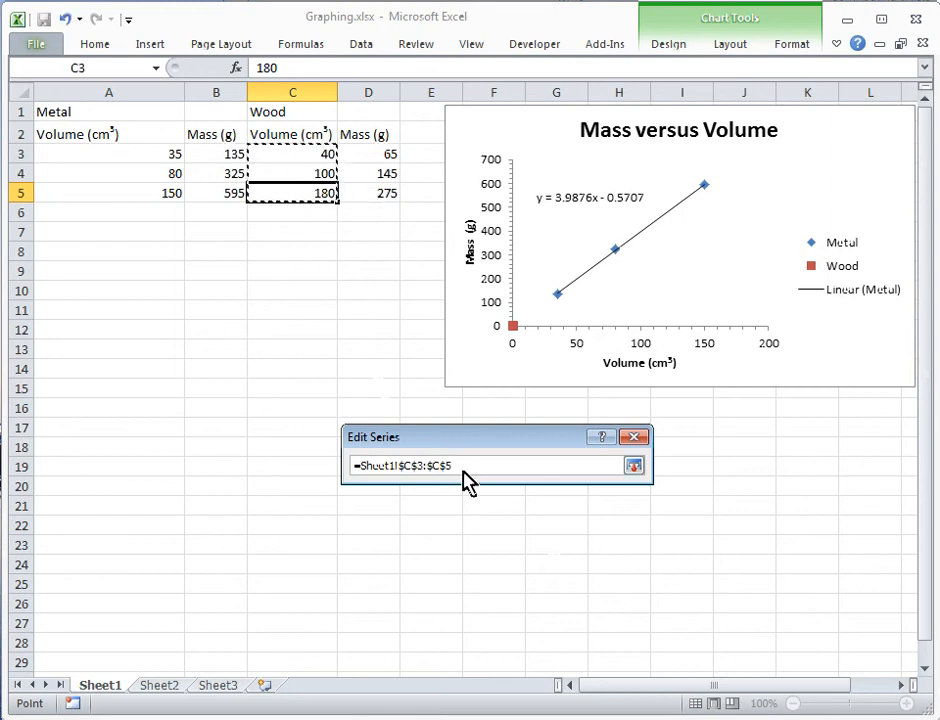
{"action": "left_click", "coordinate": [633, 466]}
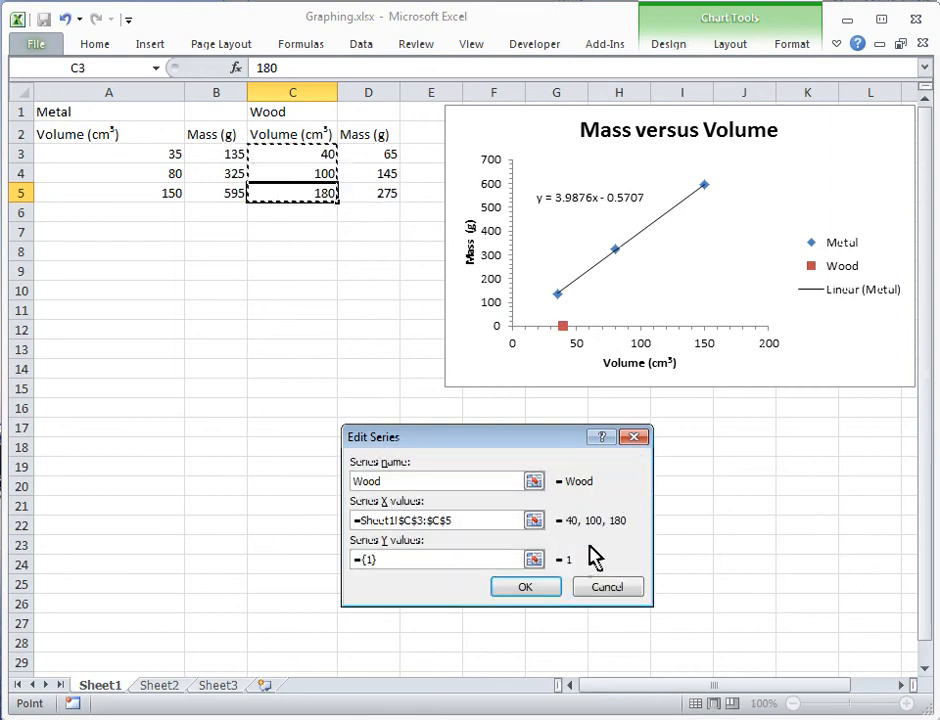
{"action": "left_click", "coordinate": [535, 562]}
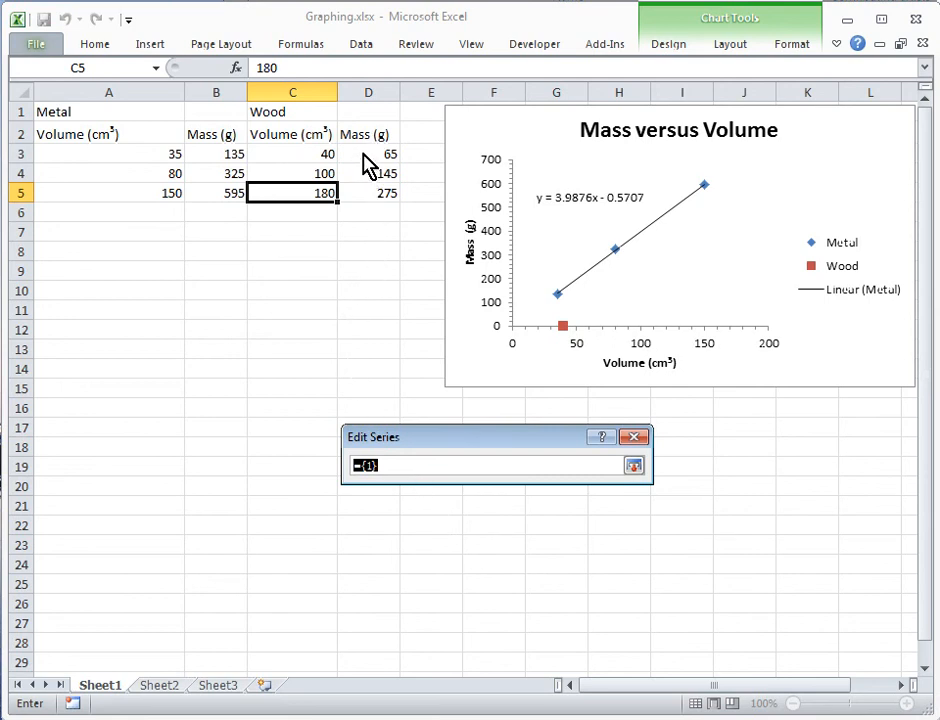
{"action": "left_click_drag", "start_coordinate": [368, 162], "coordinate": [366, 196]}
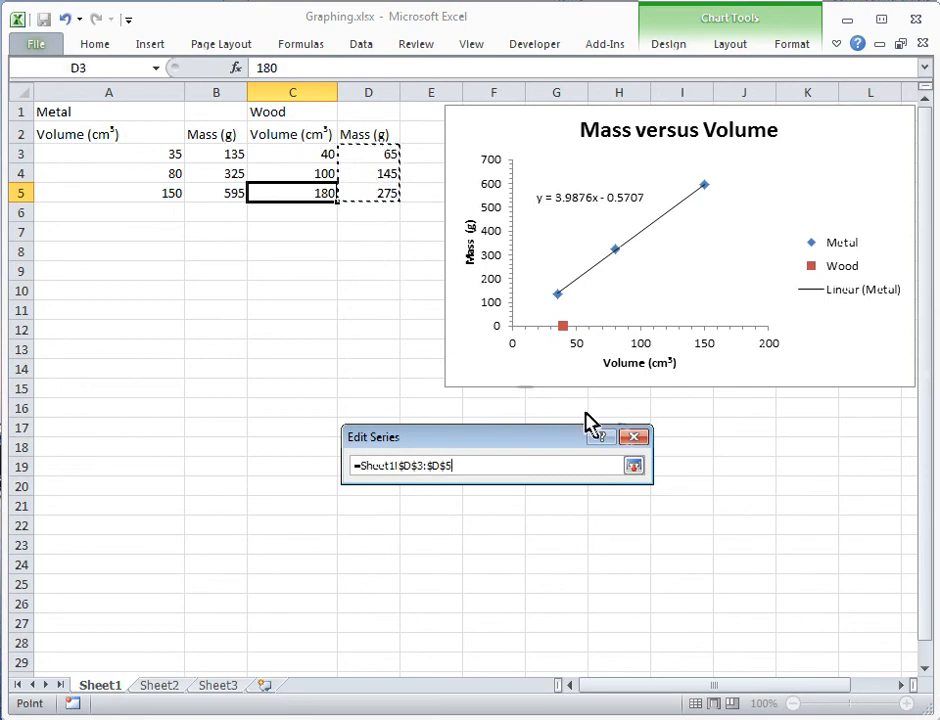
{"action": "left_click", "coordinate": [634, 466]}
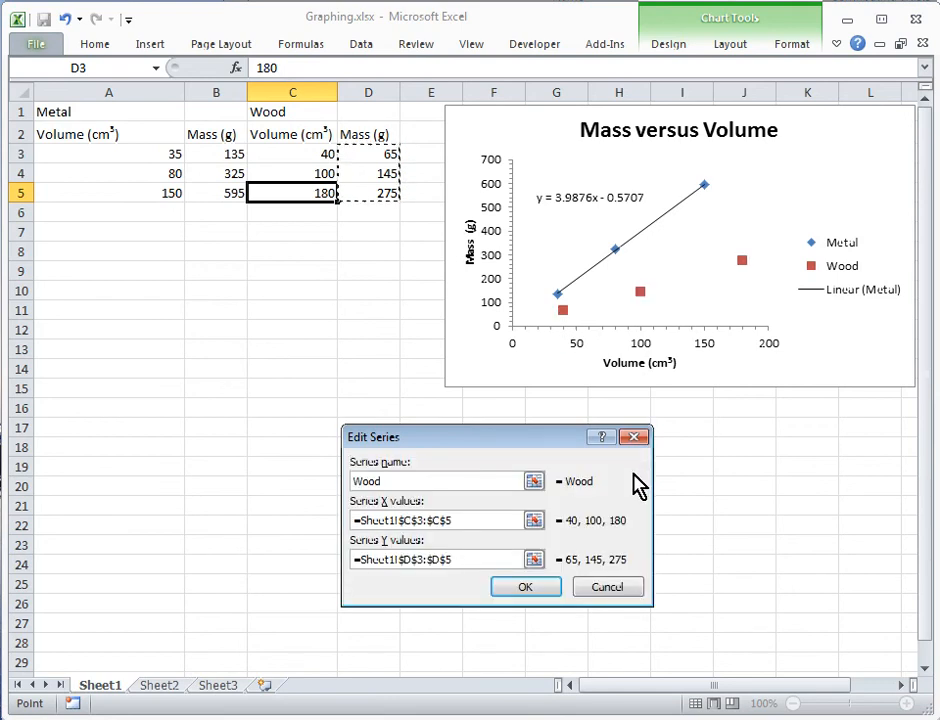
{"action": "left_click", "coordinate": [533, 590]}
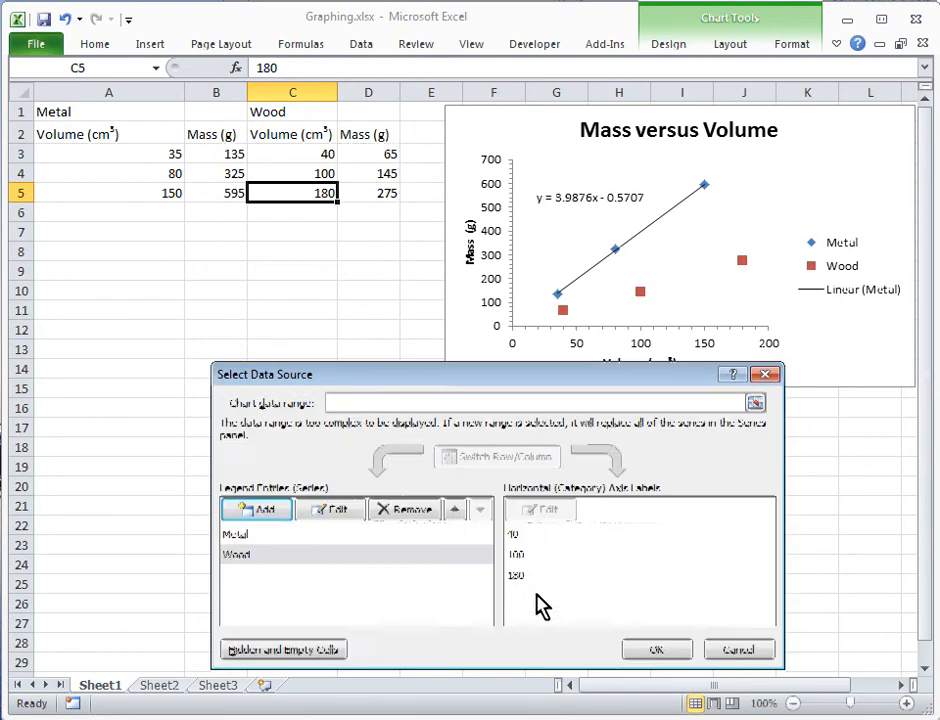
{"action": "left_click", "coordinate": [674, 656]}
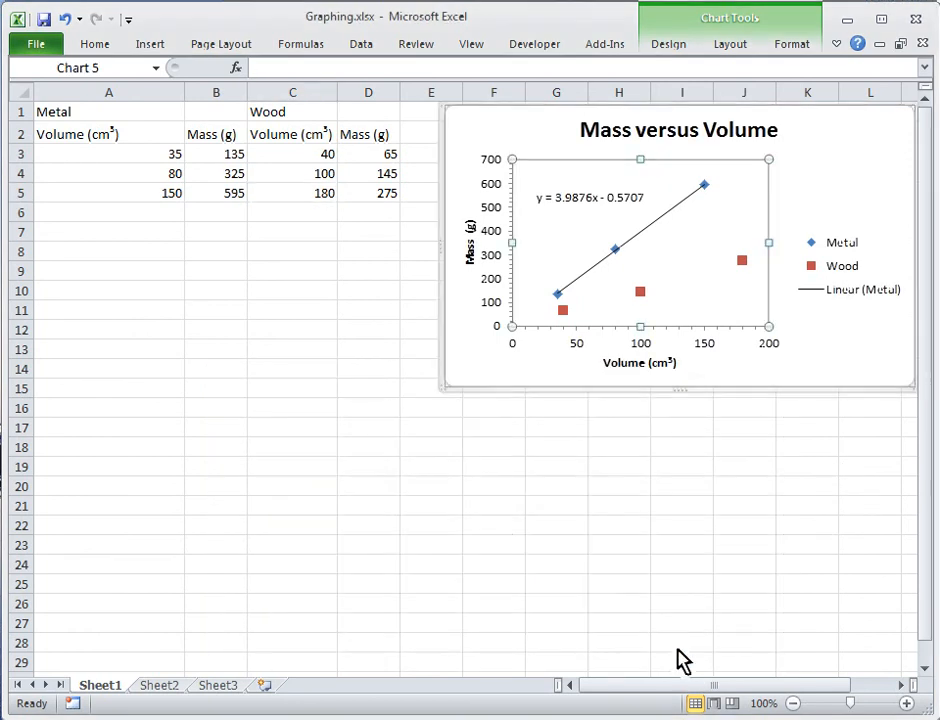
{"action": "left_click", "coordinate": [856, 382]}
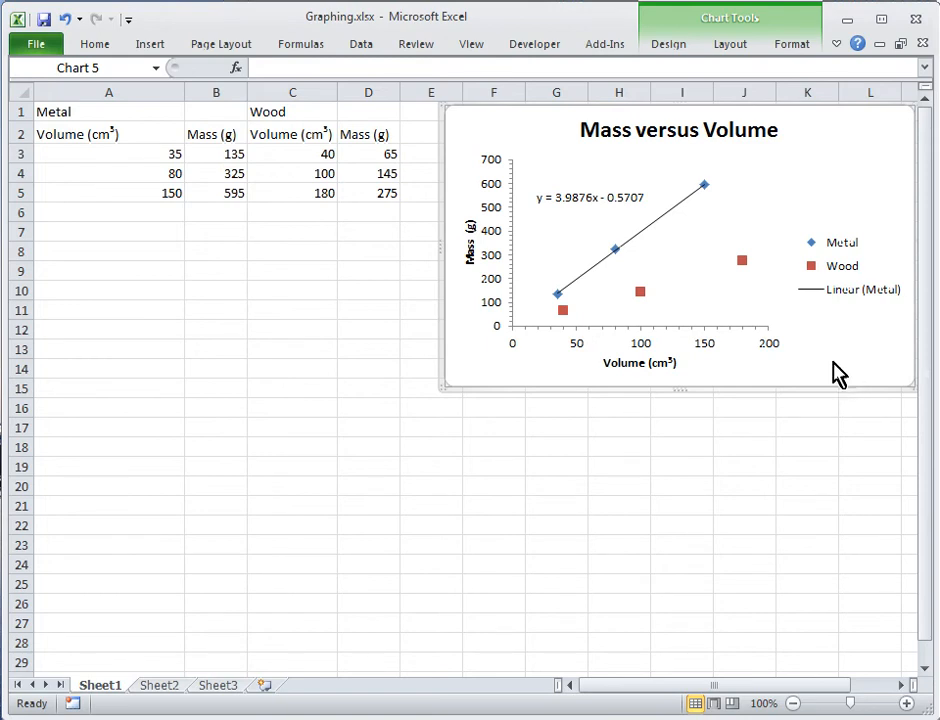
- Add a linear trendline to the Wood data series and display its equation on the chart
{"action": "right_click", "coordinate": [742, 263]}
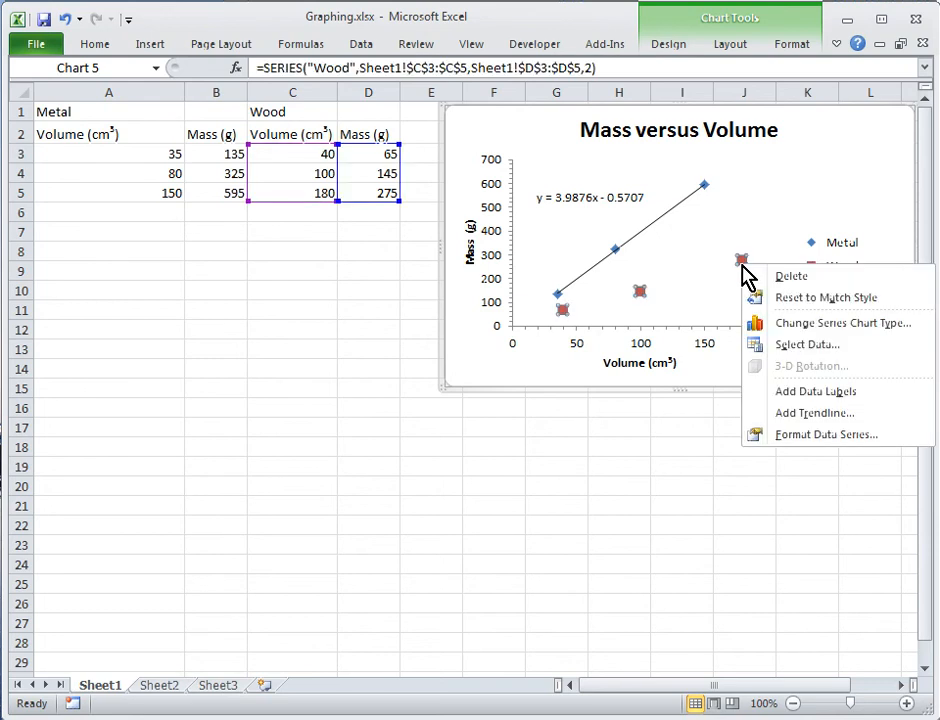
{"action": "left_click", "coordinate": [818, 413]}
{"action": "left_click", "coordinate": [376, 569]}
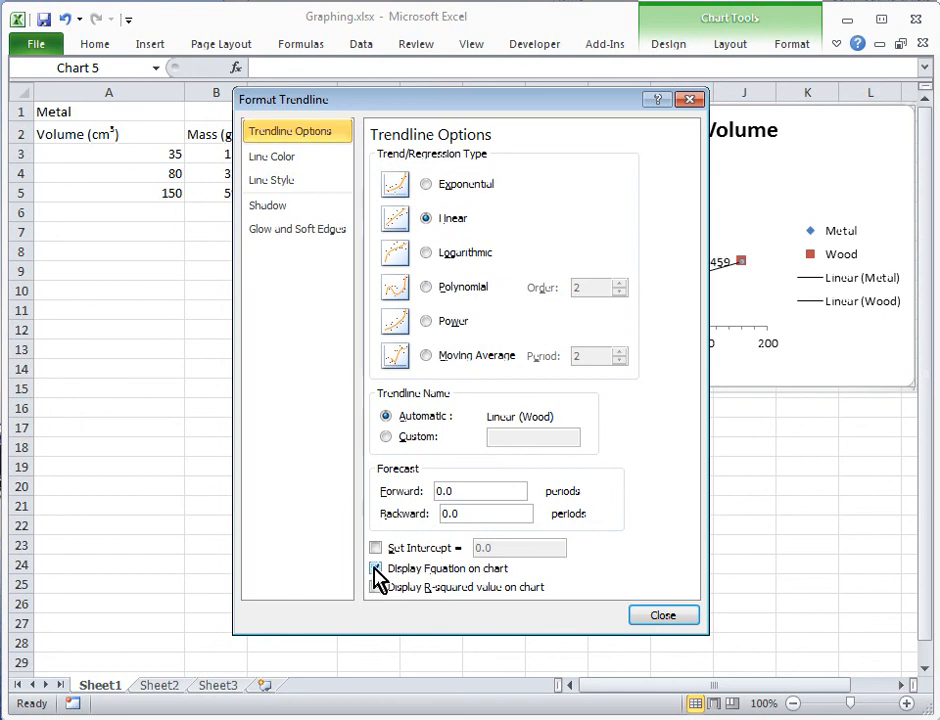
{"action": "left_click", "coordinate": [662, 617]}
- Move the Wood trendline's equation into the empty space below its line
{"action": "left_click", "coordinate": [676, 266]}
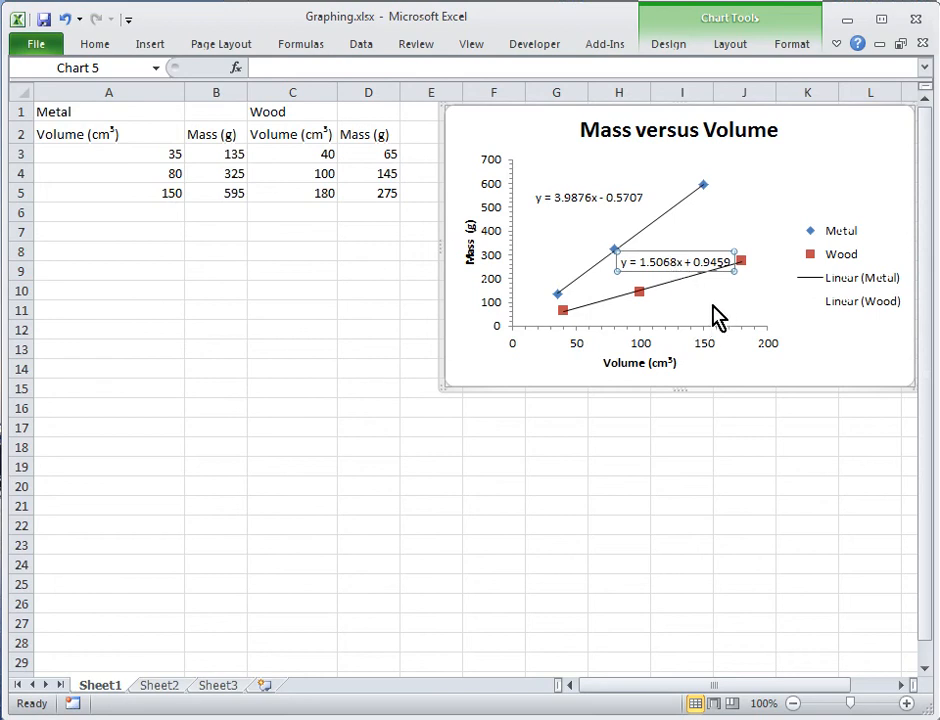
{"action": "left_click_drag", "start_coordinate": [705, 264], "coordinate": [745, 303]}
{"action": "left_click", "coordinate": [835, 182]}
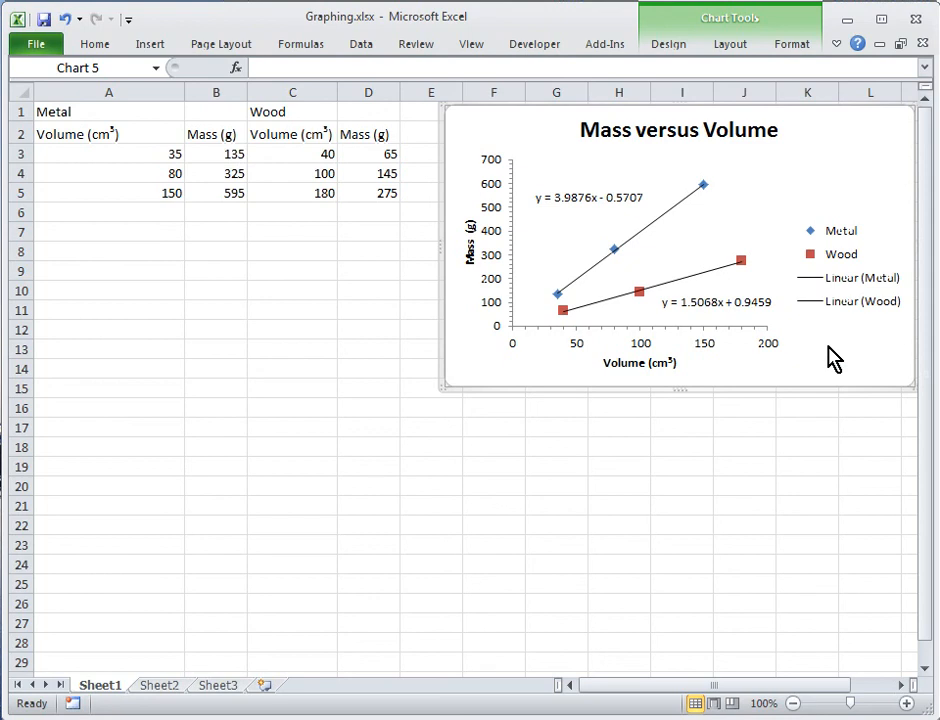
- Copy the finished chart into the blank Word document Graphing Tutorial.docx
{"action": "left_click", "coordinate": [673, 250]}
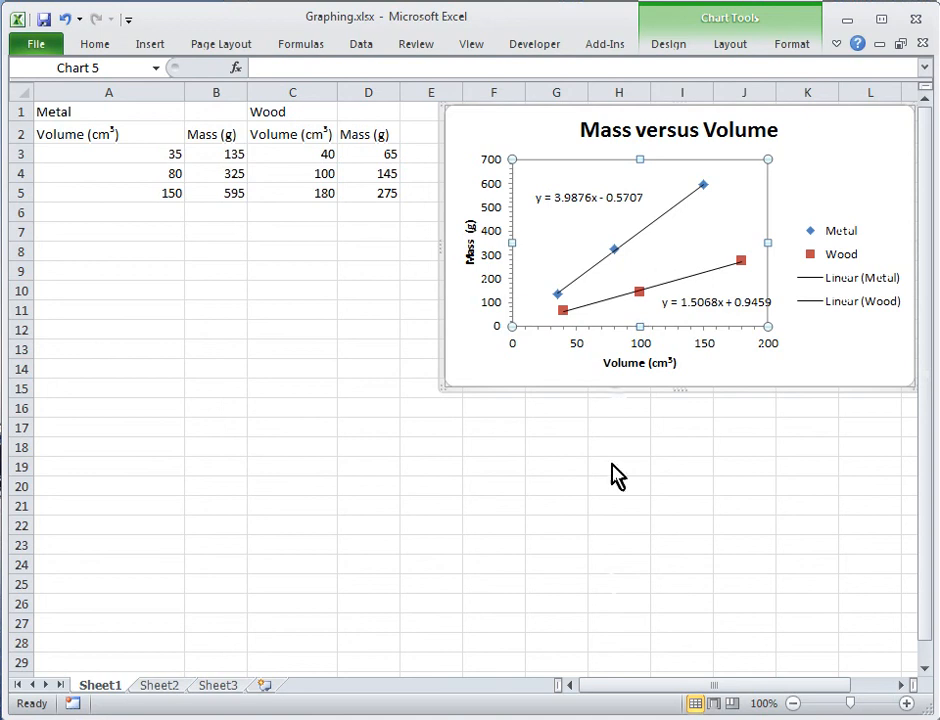
{"action": "key", "text": "alt+Tab"}
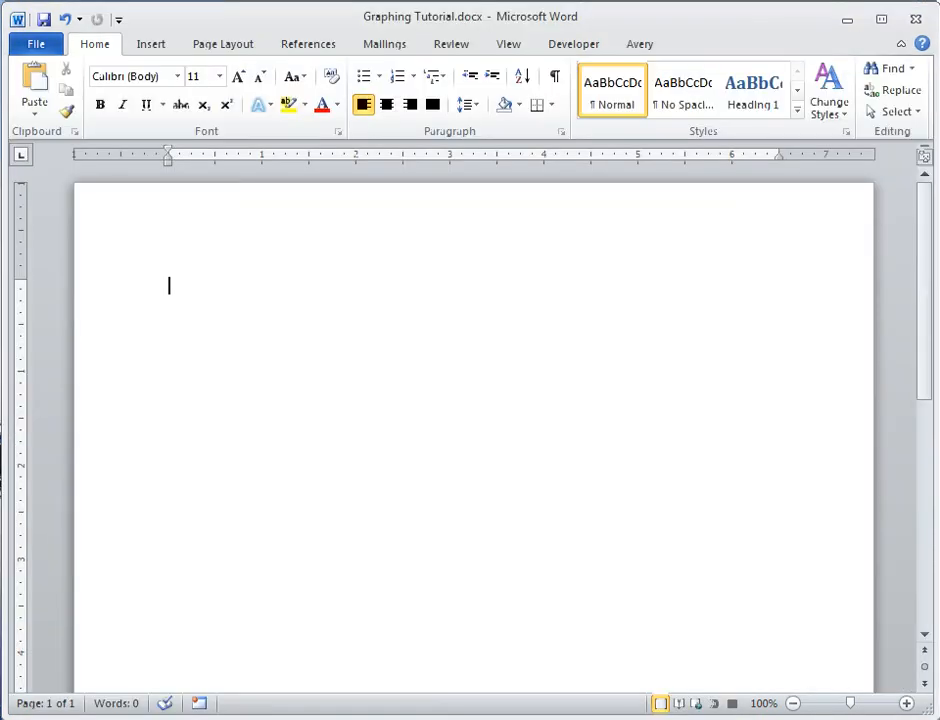
{"action": "key", "text": "ctrl+v"}
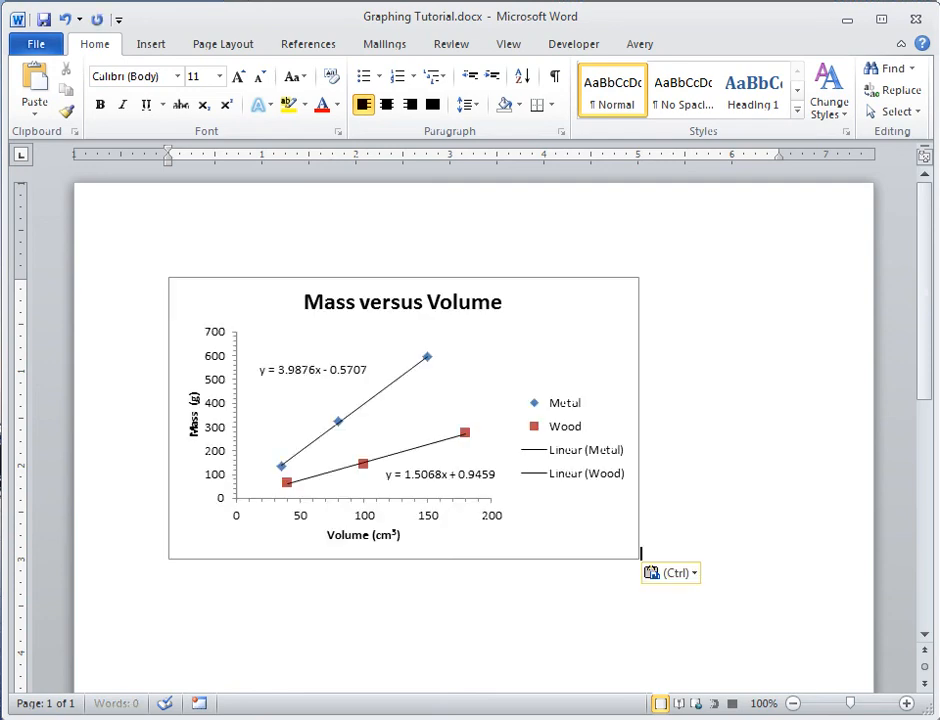